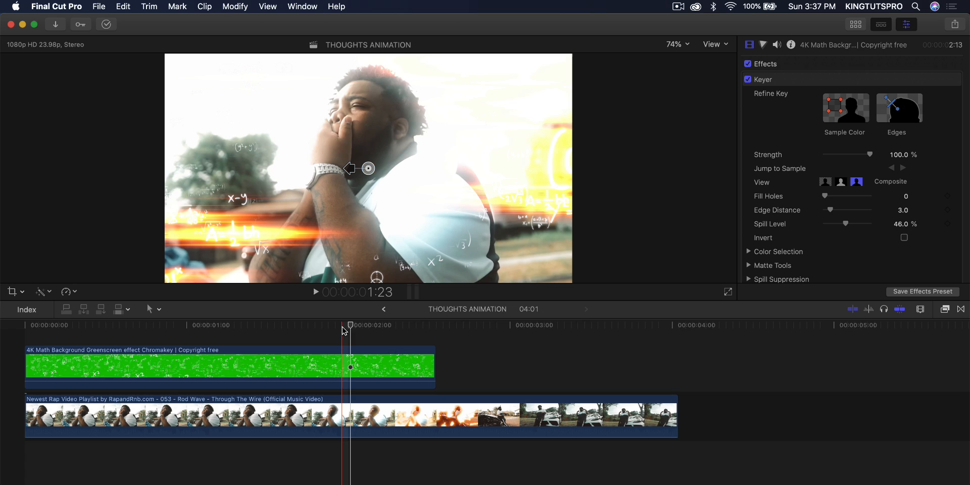
- Play the finished math-equation overlay from the start of the timeline and check the overlay clip's Keyer settings
{"action": "left_click_drag", "start_coordinate": [348, 329], "coordinate": [1, 360]}
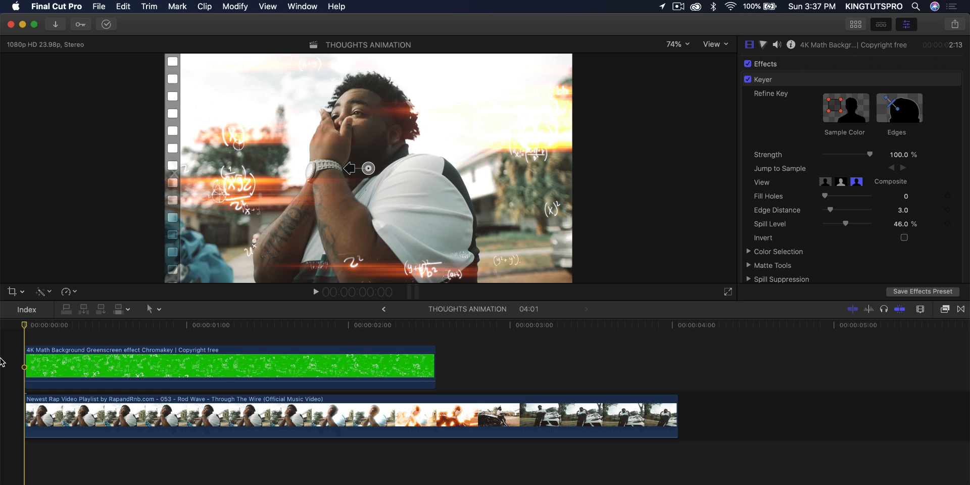
{"action": "key", "text": "space"}
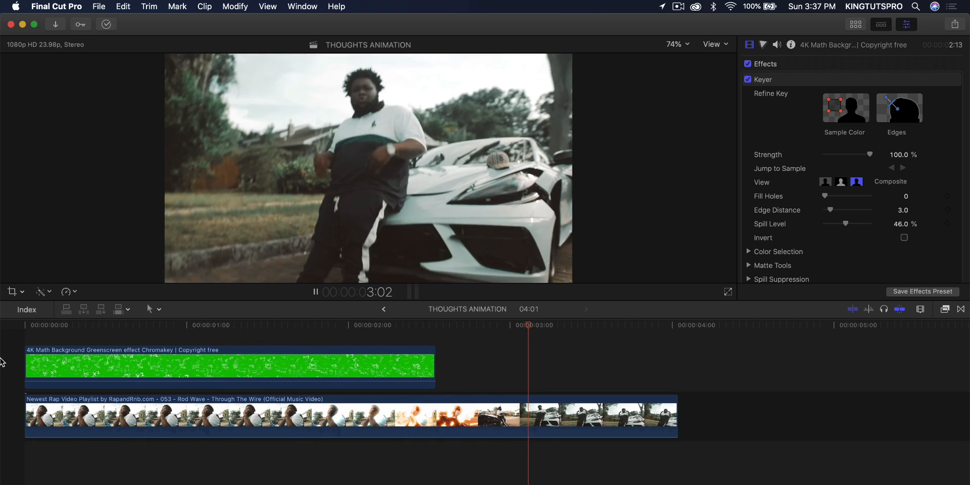
{"action": "key", "text": "space"}
{"action": "left_click", "coordinate": [435, 415]}
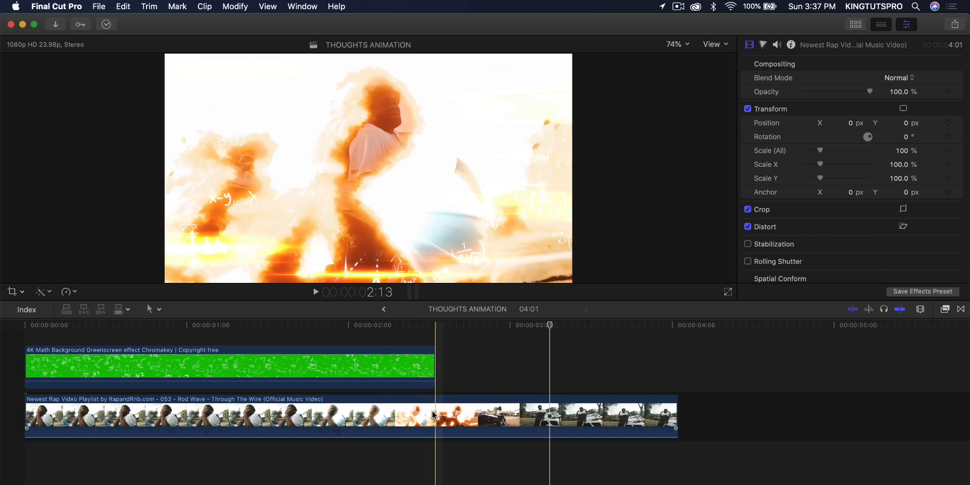
{"action": "left_click", "coordinate": [187, 368]}
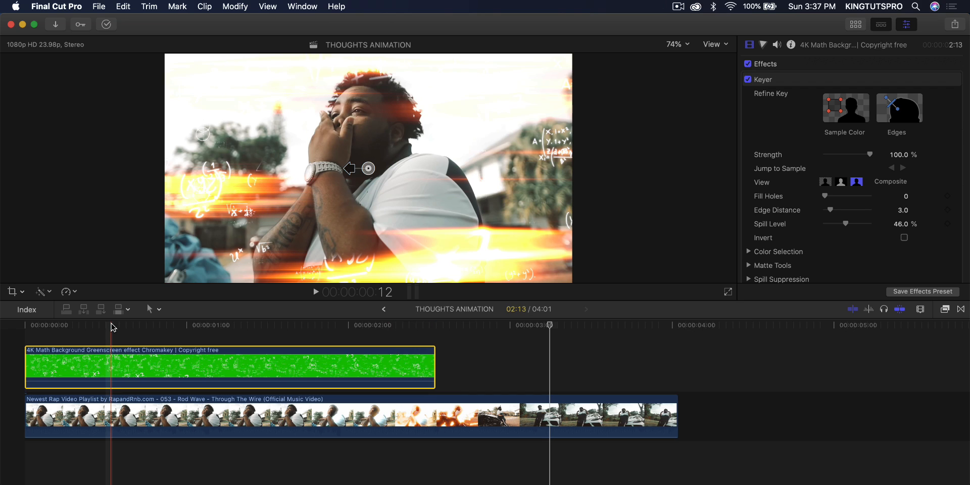
{"action": "left_click", "coordinate": [112, 327]}
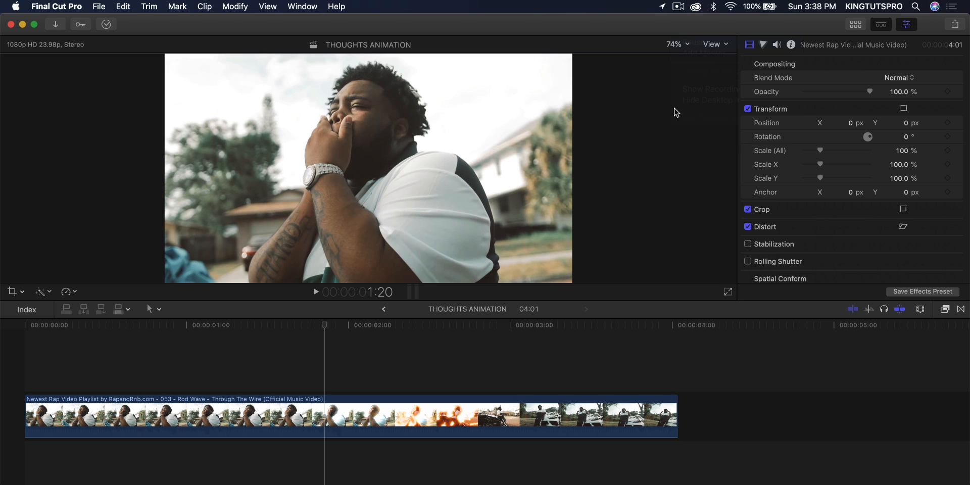
- Scrub the music video clip back to frame 23 to examine the opening shot without the overlay
{"action": "left_click", "coordinate": [312, 403]}
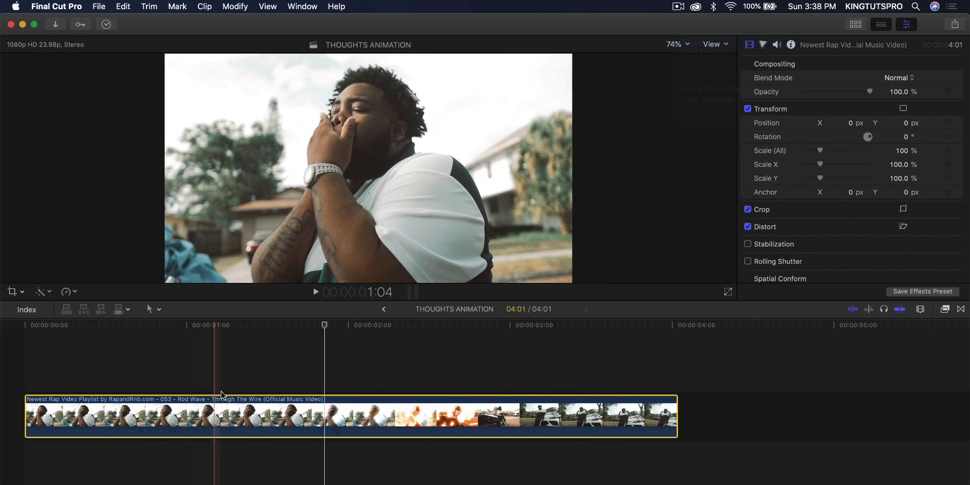
{"action": "left_click", "coordinate": [257, 325]}
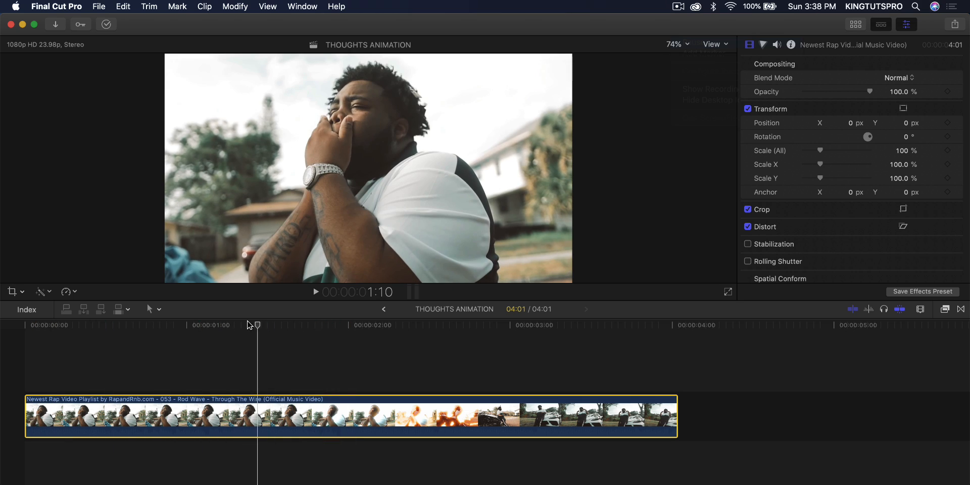
{"action": "left_click", "coordinate": [248, 325]}
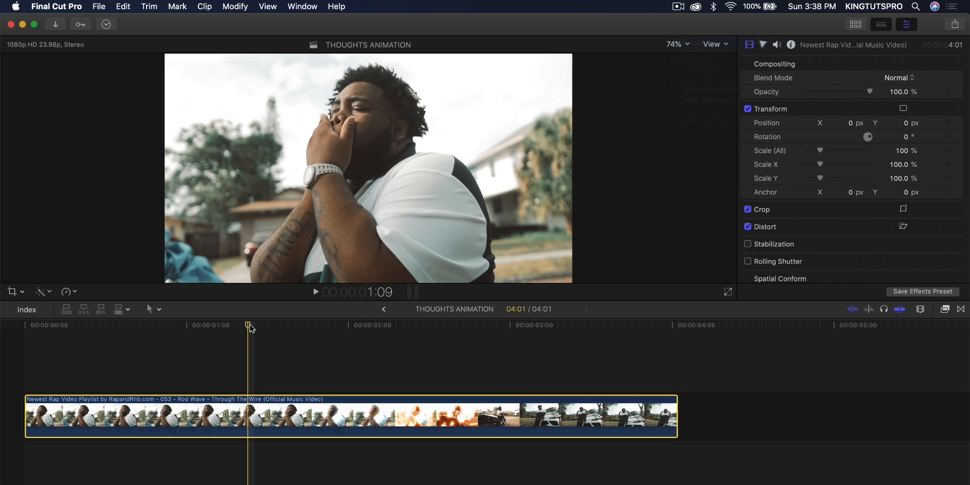
{"action": "left_click_drag", "start_coordinate": [249, 326], "coordinate": [202, 325]}
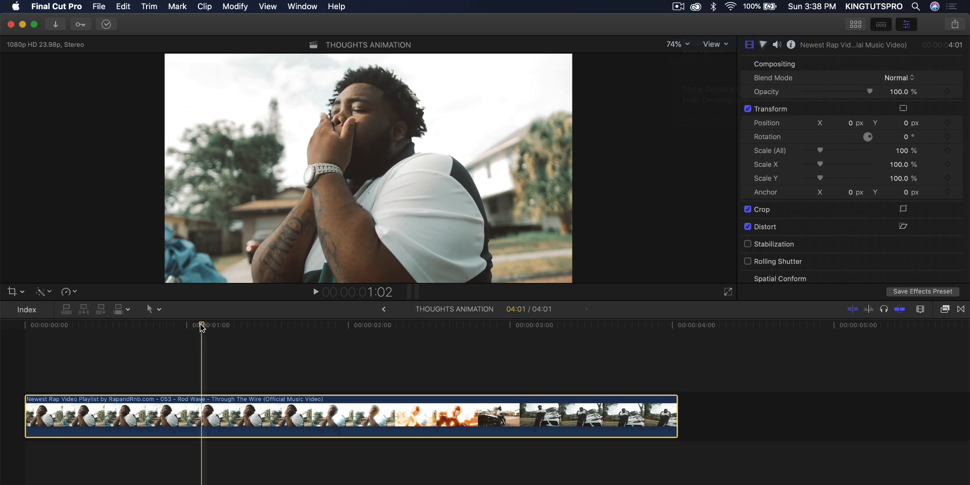
{"action": "mouse_move", "coordinate": [202, 326]}
{"action": "left_mouse_down"}
{"action": "mouse_move", "coordinate": [147, 329]}
{"action": "mouse_move", "coordinate": [218, 318]}
{"action": "mouse_move", "coordinate": [31, 326]}
{"action": "mouse_move", "coordinate": [288, 326]}
{"action": "mouse_move", "coordinate": [139, 326]}
{"action": "mouse_move", "coordinate": [213, 326]}
{"action": "mouse_move", "coordinate": [185, 330]}
{"action": "left_mouse_up"}
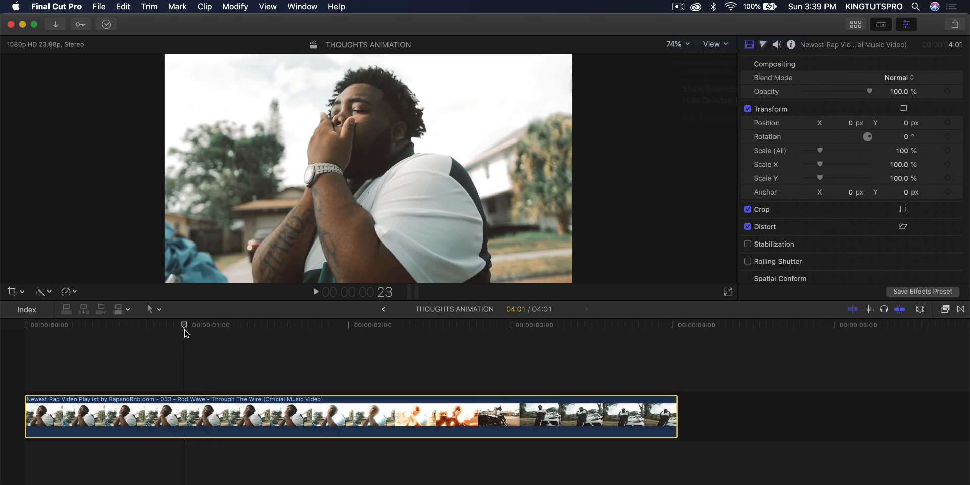
{"action": "scroll", "coordinate": [188, 331], "scroll_direction": "down", "scroll_amount": 1}
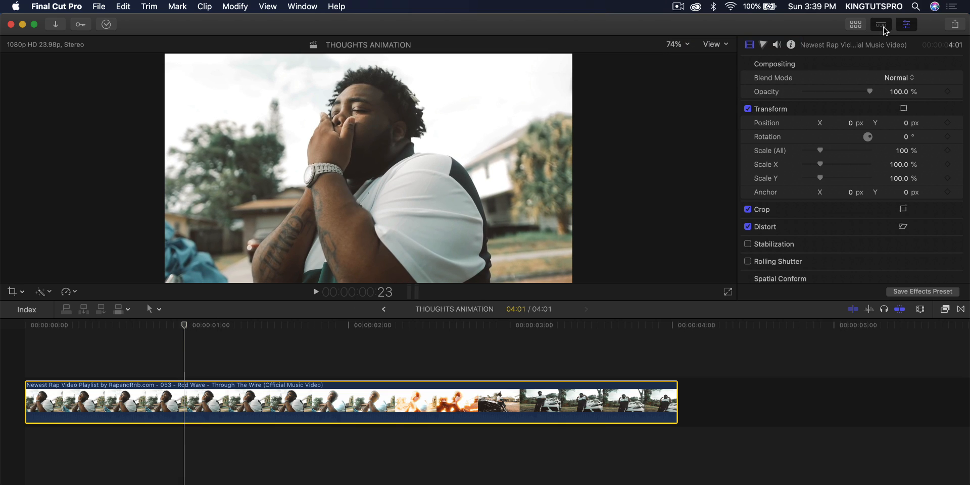
- Place the 4K Math Background green-screen clip from the media library above the music video, starting at the beginning of the timeline
{"action": "left_click", "coordinate": [855, 24]}
{"action": "left_click", "coordinate": [234, 156]}
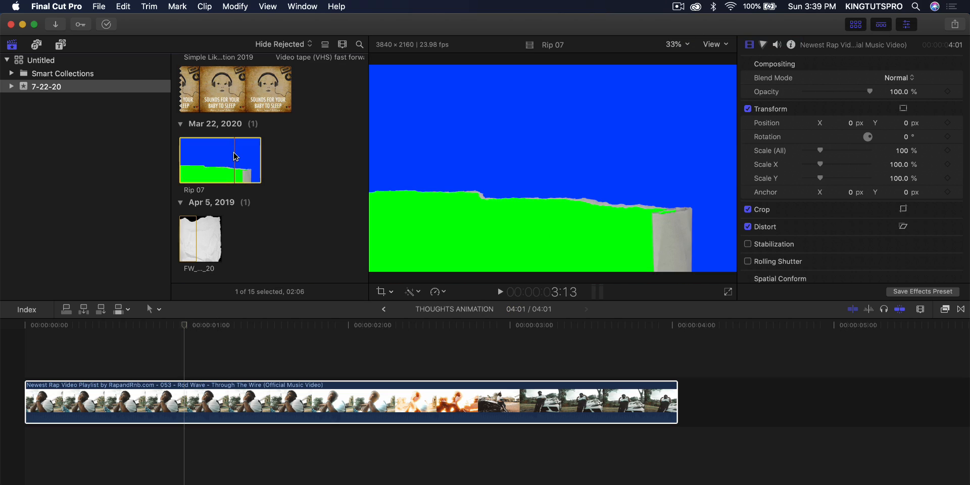
{"action": "scroll", "coordinate": [234, 156], "scroll_direction": "up", "scroll_amount": 5}
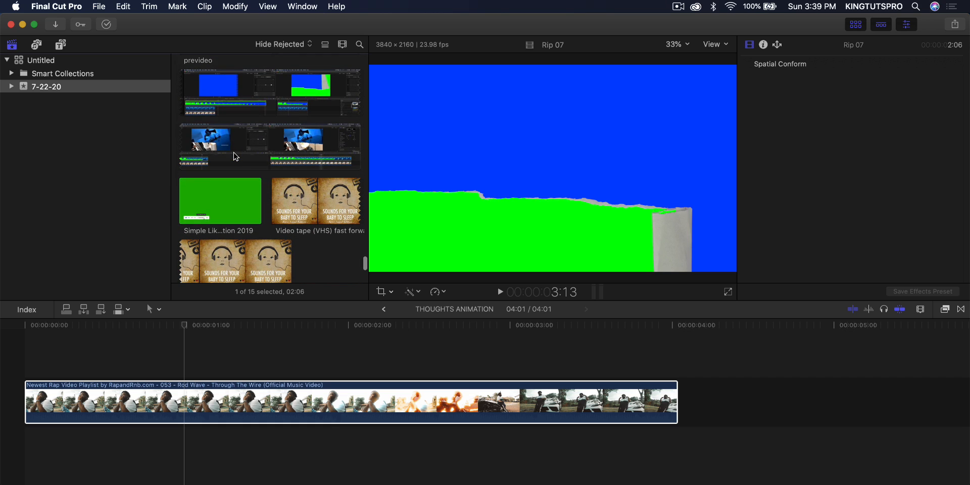
{"action": "scroll", "coordinate": [234, 153], "scroll_direction": "up", "scroll_amount": 10}
{"action": "left_click", "coordinate": [288, 134]}
{"action": "left_click_drag", "start_coordinate": [295, 132], "coordinate": [80, 338]}
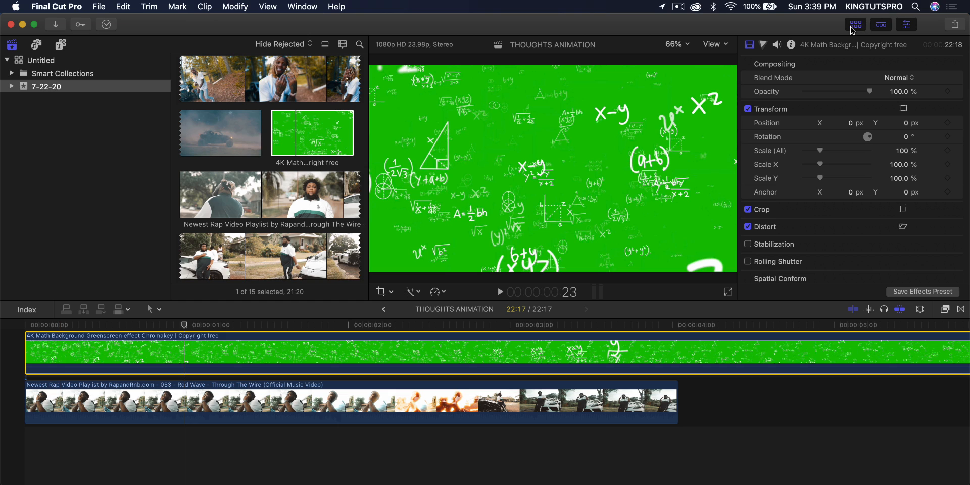
{"action": "left_click", "coordinate": [854, 27]}
- Cut the math green-screen clip where the music video ends, delete the excess, and fit the timeline to the view
{"action": "key", "text": "super+b"}
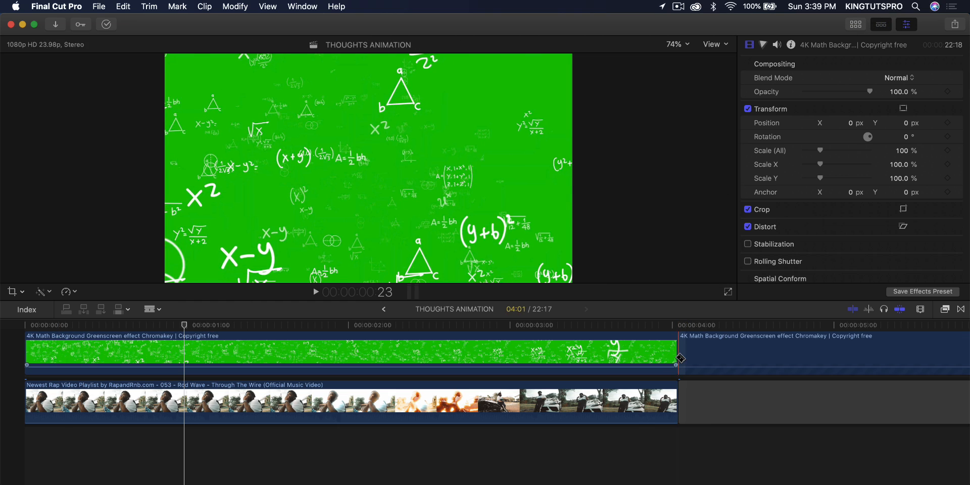
{"action": "key", "text": "Delete"}
{"action": "left_click", "coordinate": [393, 381]}
{"action": "key", "text": "shift+z"}
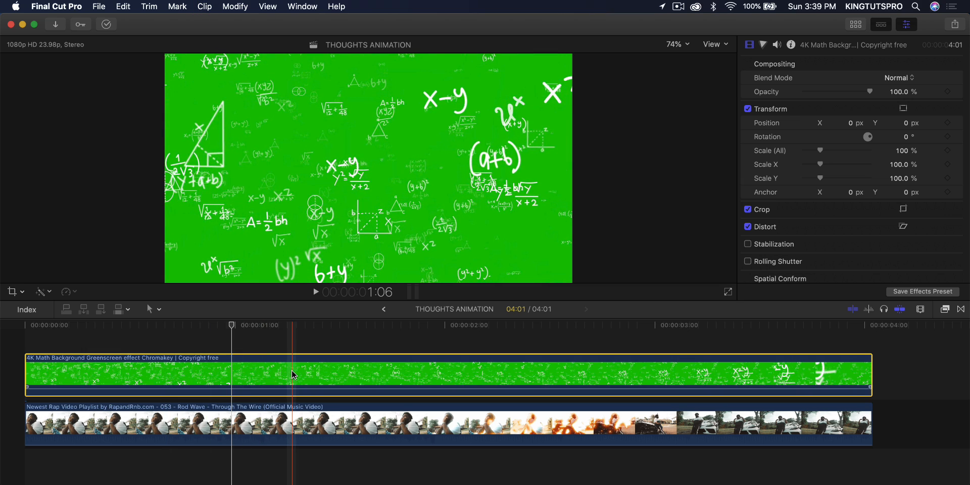
- Apply the Keyer effect from the Keying category to the math green-screen clip
{"action": "left_click", "coordinate": [314, 343]}
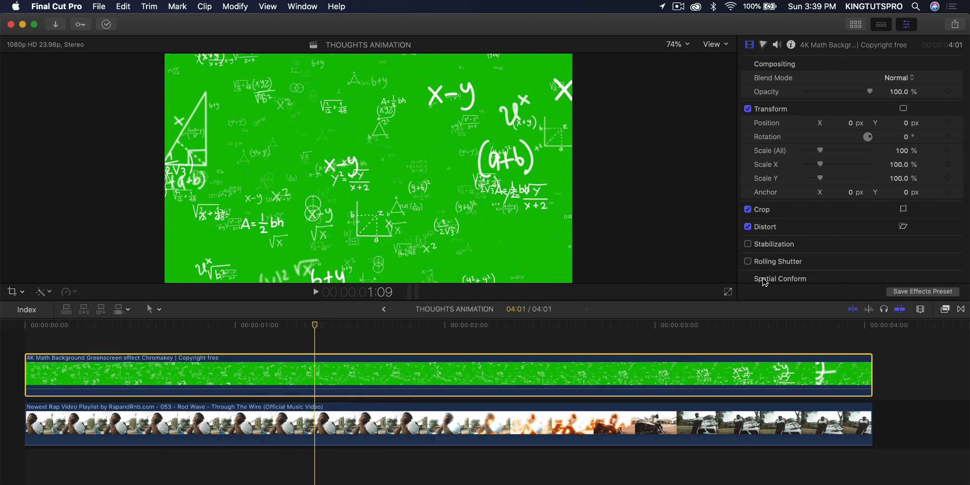
{"action": "left_click", "coordinate": [944, 310]}
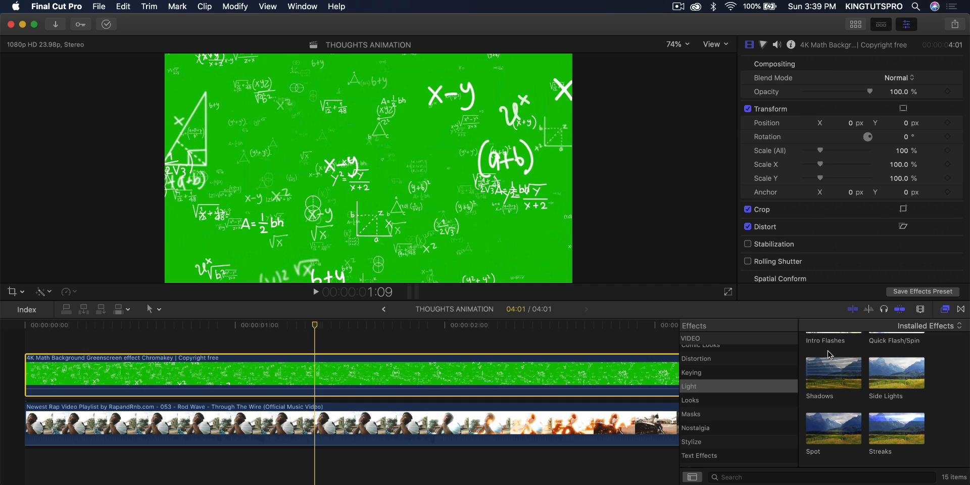
{"action": "scroll", "coordinate": [688, 444], "scroll_direction": "up", "scroll_amount": 1}
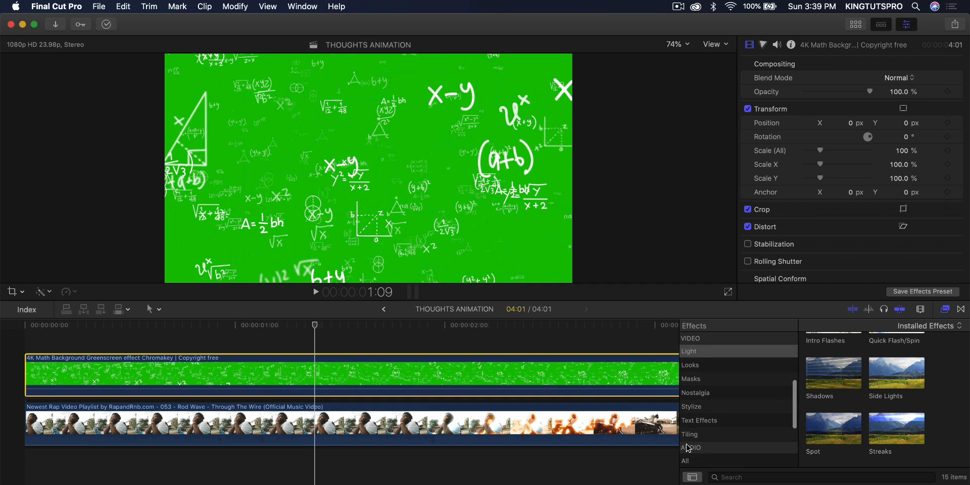
{"action": "left_click", "coordinate": [706, 391]}
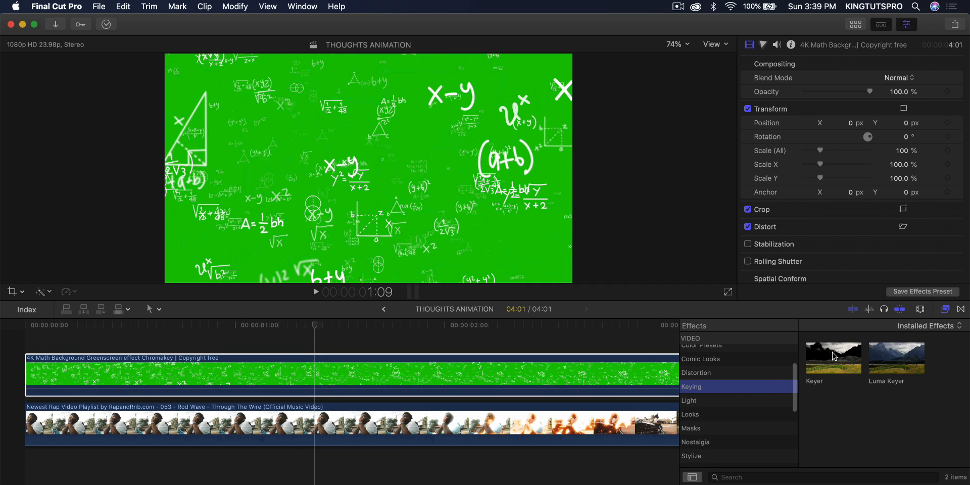
{"action": "left_click_drag", "start_coordinate": [843, 362], "coordinate": [523, 376]}
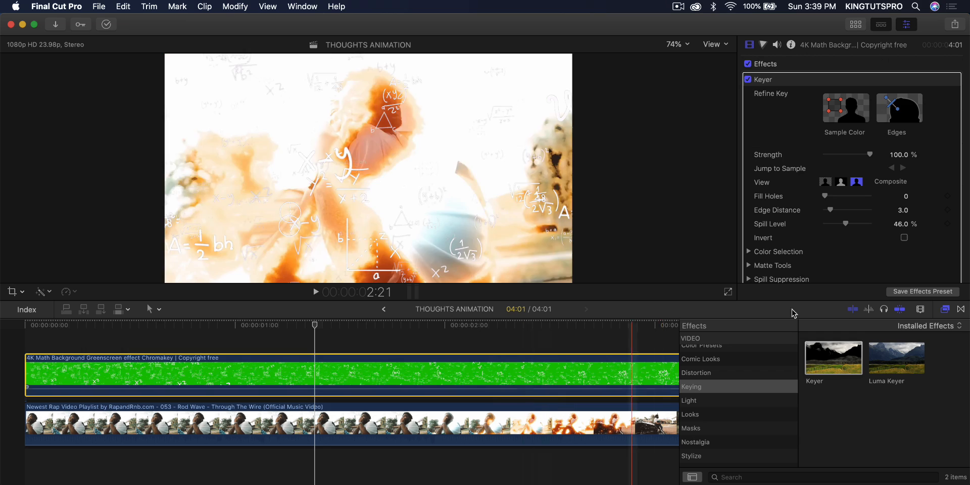
{"action": "left_click", "coordinate": [944, 310]}
- Compare the math clip with the Keyer off and on, and preview the keyed result at frame 13
{"action": "left_click", "coordinate": [749, 80]}
{"action": "left_click", "coordinate": [749, 80]}
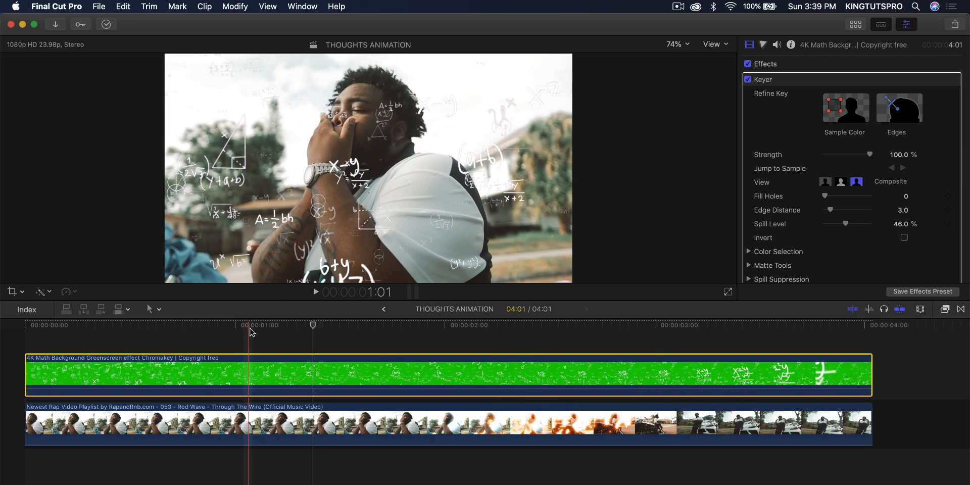
{"action": "left_click_drag", "start_coordinate": [246, 325], "coordinate": [143, 329]}
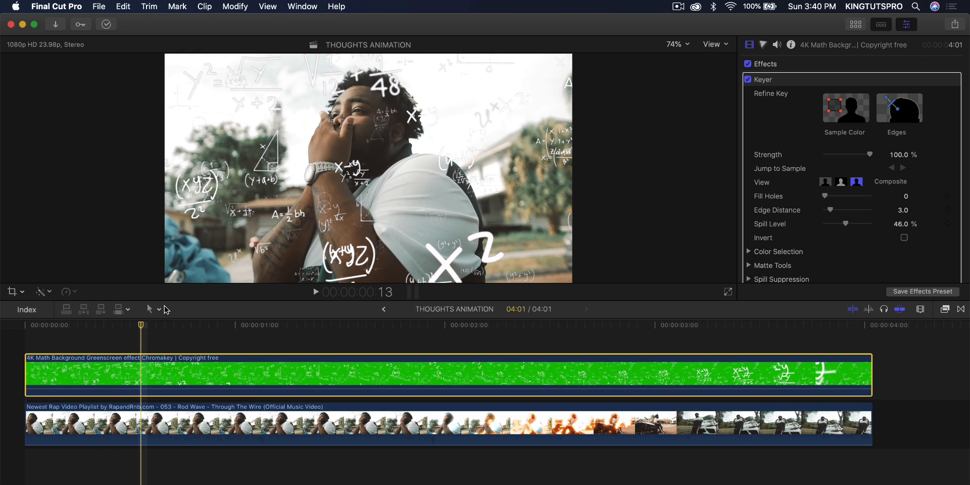
{"action": "scroll", "coordinate": [866, 161], "scroll_direction": "down", "scroll_amount": 3}
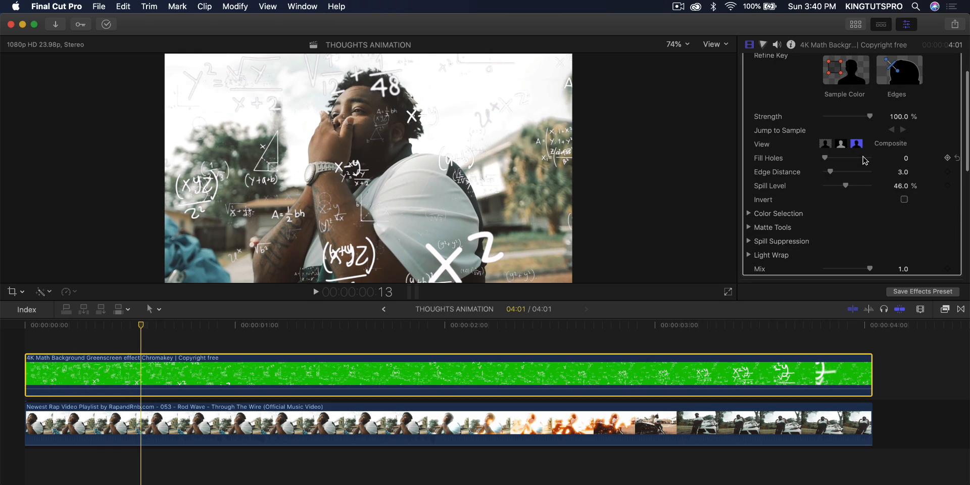
- Apply the Shape Mask effect from the Masks category to the keyed math clip
{"action": "left_click", "coordinate": [945, 310]}
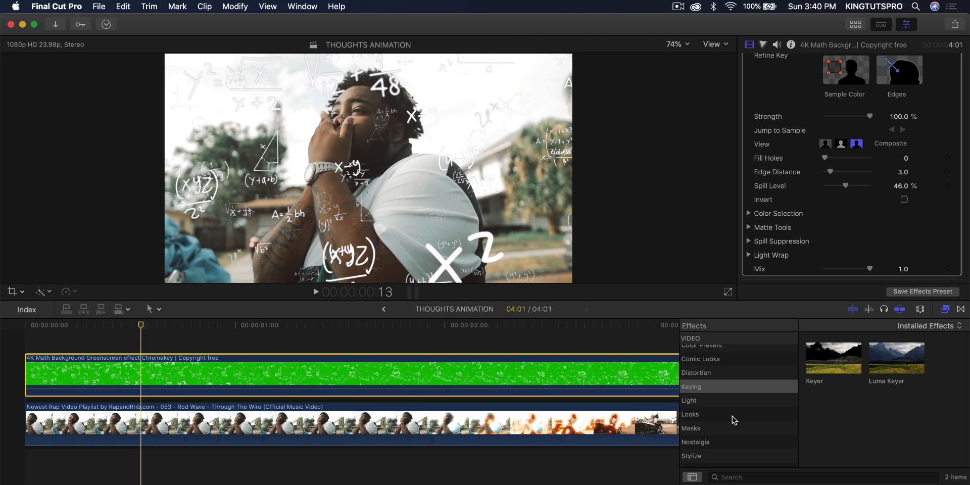
{"action": "left_click", "coordinate": [724, 429]}
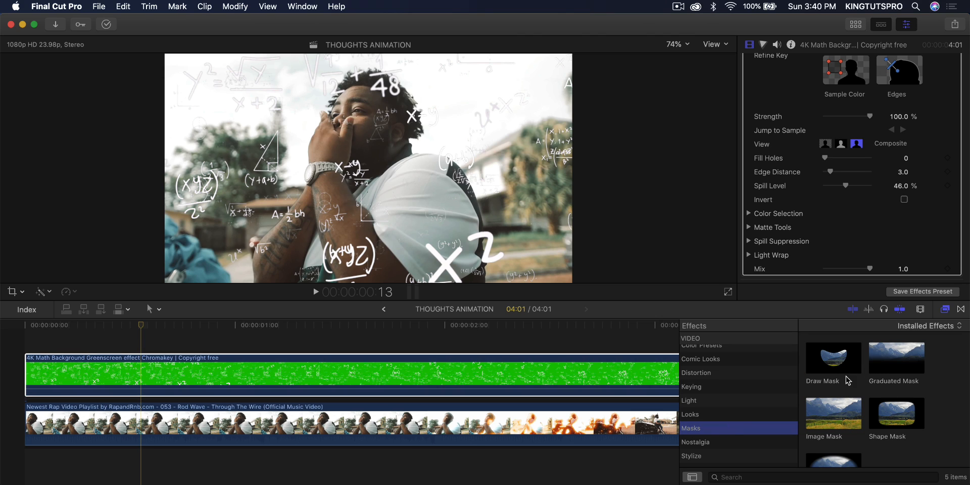
{"action": "scroll", "coordinate": [848, 380], "scroll_direction": "down", "scroll_amount": 2}
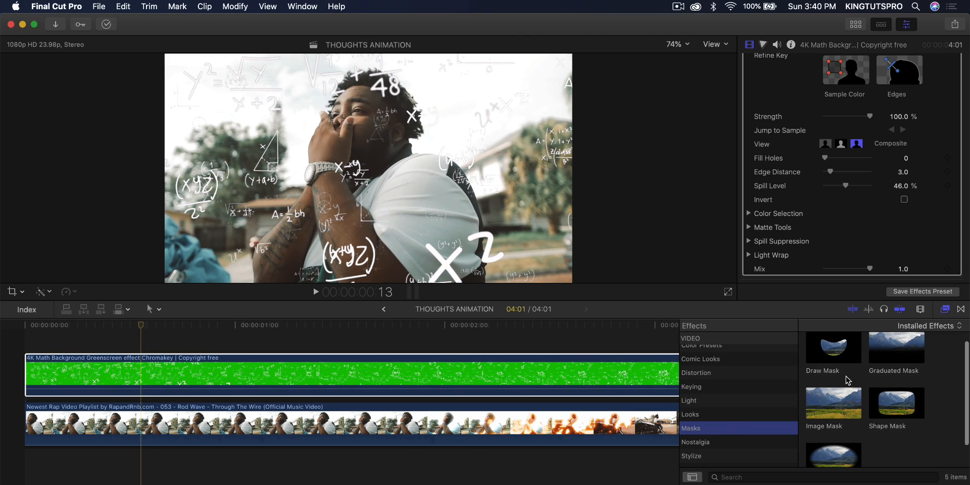
{"action": "left_click", "coordinate": [898, 394]}
{"action": "double_click", "coordinate": [895, 393]}
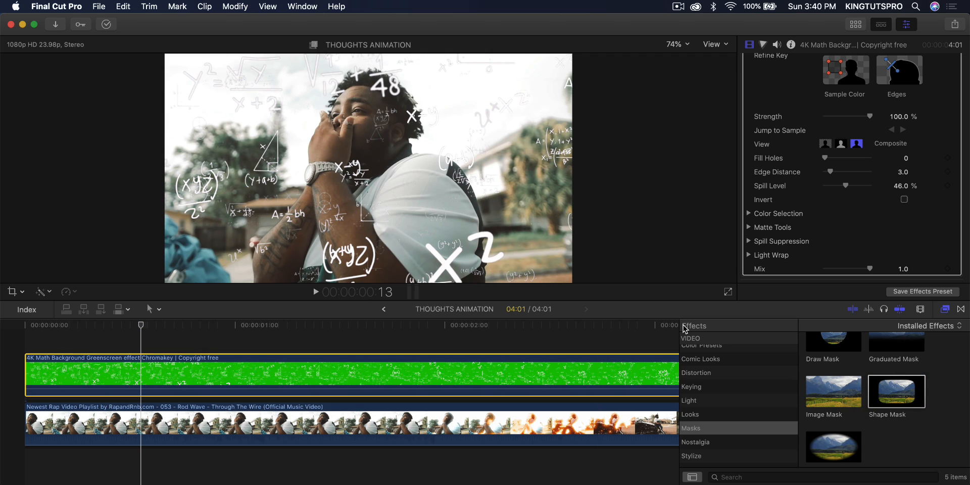
{"action": "left_click_drag", "start_coordinate": [909, 400], "coordinate": [498, 374]}
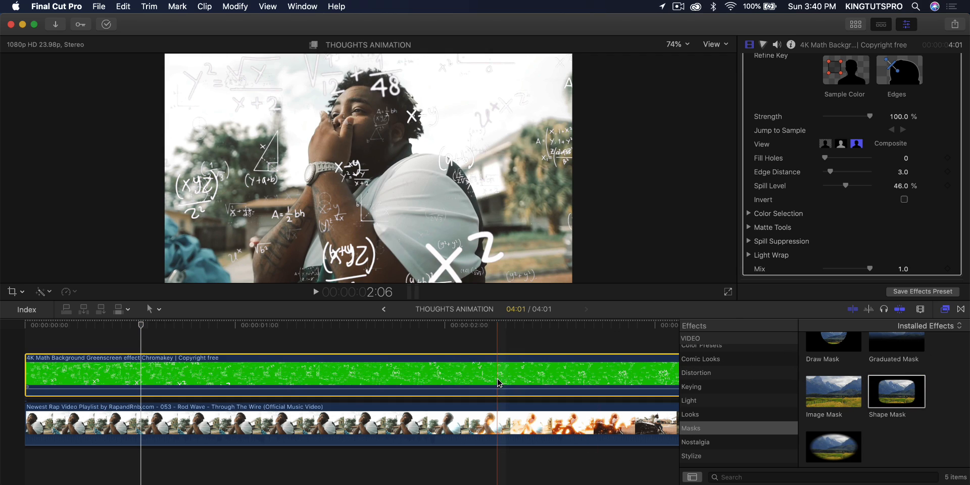
{"action": "left_click", "coordinate": [944, 311]}
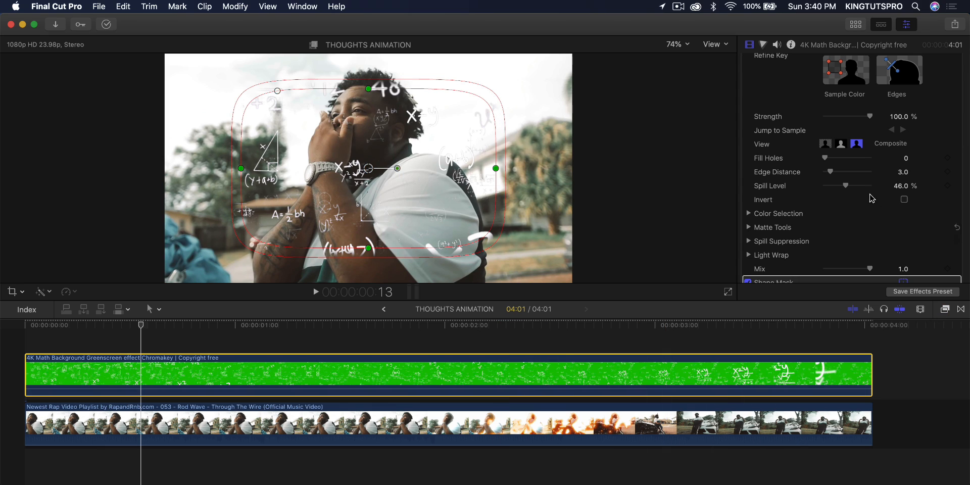
- Invert the Shape Mask so the equations are hidden inside the masked area
{"action": "scroll", "coordinate": [872, 197], "scroll_direction": "down", "scroll_amount": 5}
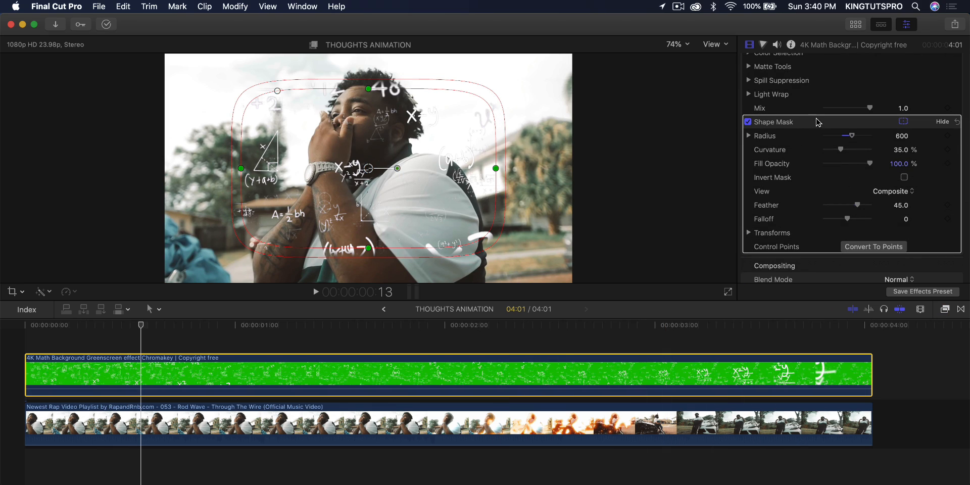
{"action": "mouse_move", "coordinate": [141, 325]}
{"action": "left_mouse_down"}
{"action": "mouse_move", "coordinate": [132, 328]}
{"action": "mouse_move", "coordinate": [143, 324]}
{"action": "left_mouse_up"}
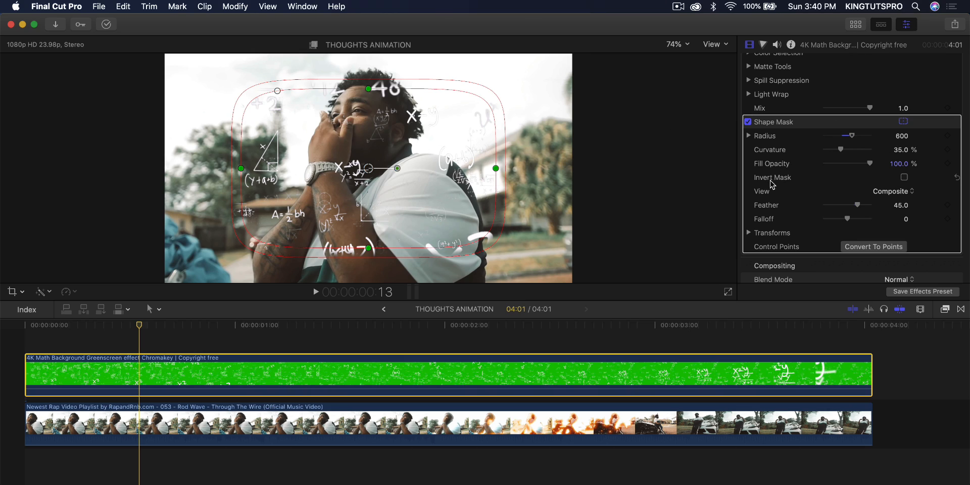
{"action": "left_click", "coordinate": [904, 178]}
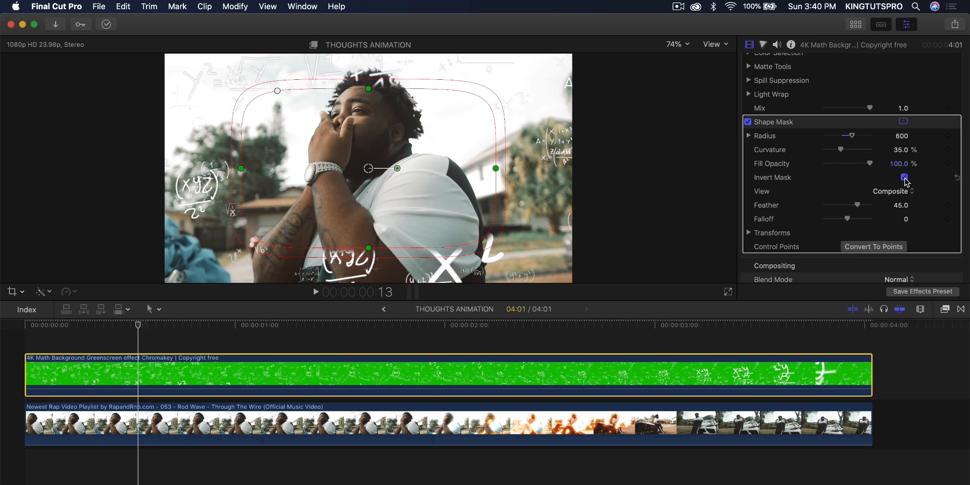
- Reshape the mask around the man, making it narrower and taller, with a radius of about 539 and a feather of about 105
{"action": "left_click_drag", "start_coordinate": [496, 169], "coordinate": [475, 164]}
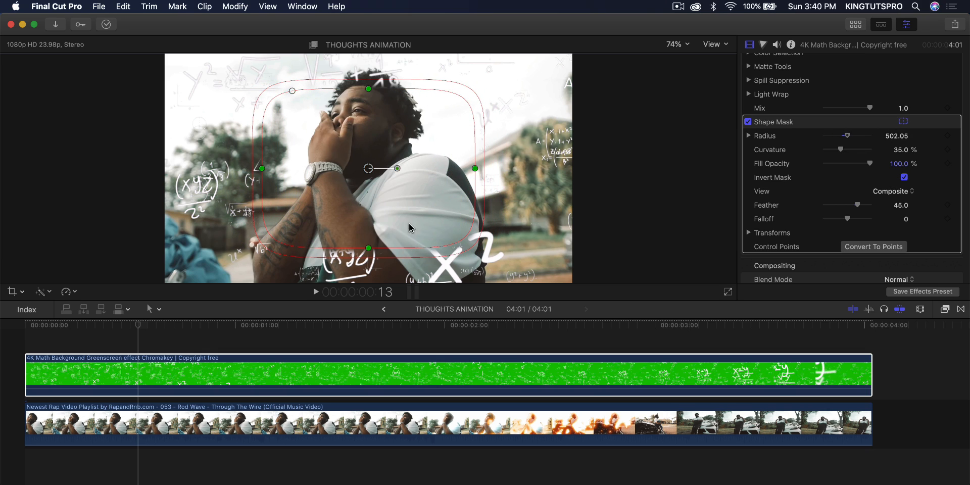
{"action": "left_click_drag", "start_coordinate": [369, 251], "coordinate": [369, 267]}
{"action": "mouse_move", "coordinate": [475, 169]}
{"action": "left_mouse_down"}
{"action": "mouse_move", "coordinate": [466, 168]}
{"action": "mouse_move", "coordinate": [608, 169]}
{"action": "mouse_move", "coordinate": [485, 172]}
{"action": "left_mouse_up"}
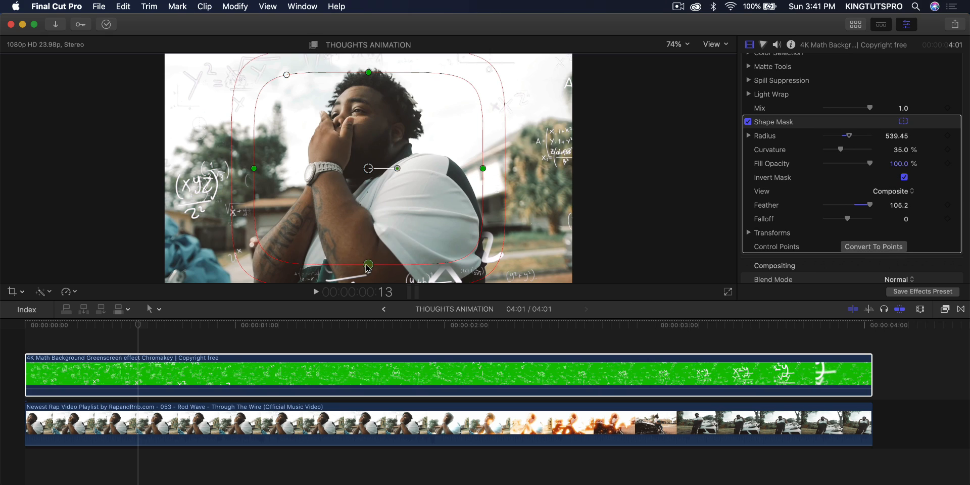
- Tighten the shape mask around the man to a radius of about 495 and review the mask settings
{"action": "scroll", "coordinate": [817, 182], "scroll_direction": "down", "scroll_amount": 1}
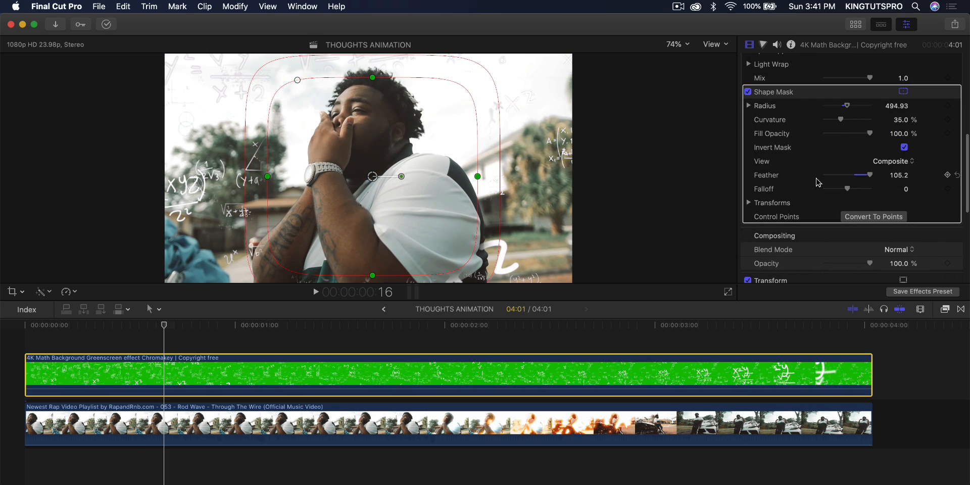
{"action": "scroll", "coordinate": [818, 183], "scroll_direction": "up", "scroll_amount": 3}
{"action": "scroll", "coordinate": [819, 183], "scroll_direction": "down", "scroll_amount": 2}
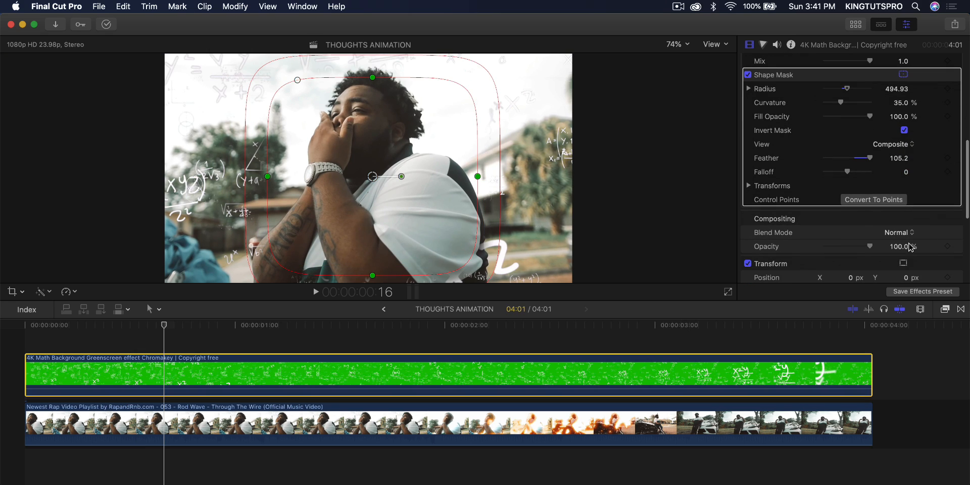
- Apply the Glow effect from the Light category to the math clip
{"action": "left_click", "coordinate": [946, 310]}
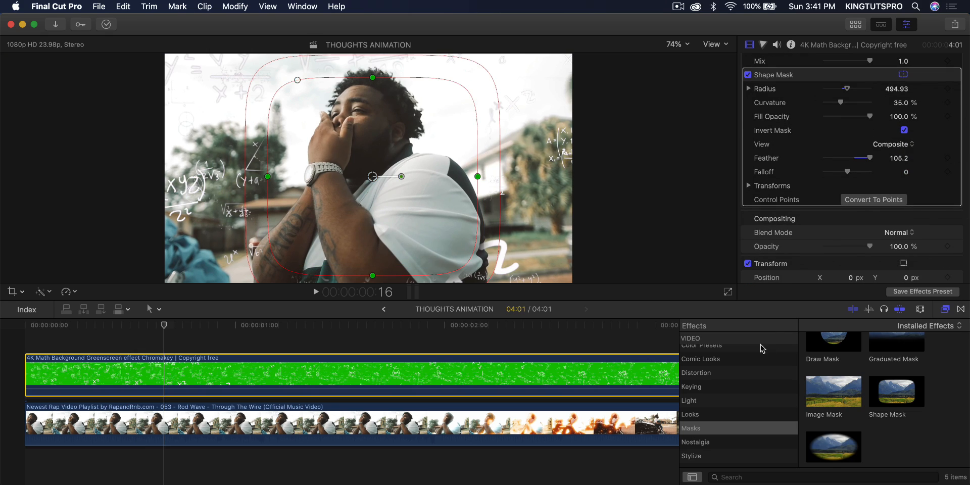
{"action": "scroll", "coordinate": [729, 368], "scroll_direction": "up", "scroll_amount": 3}
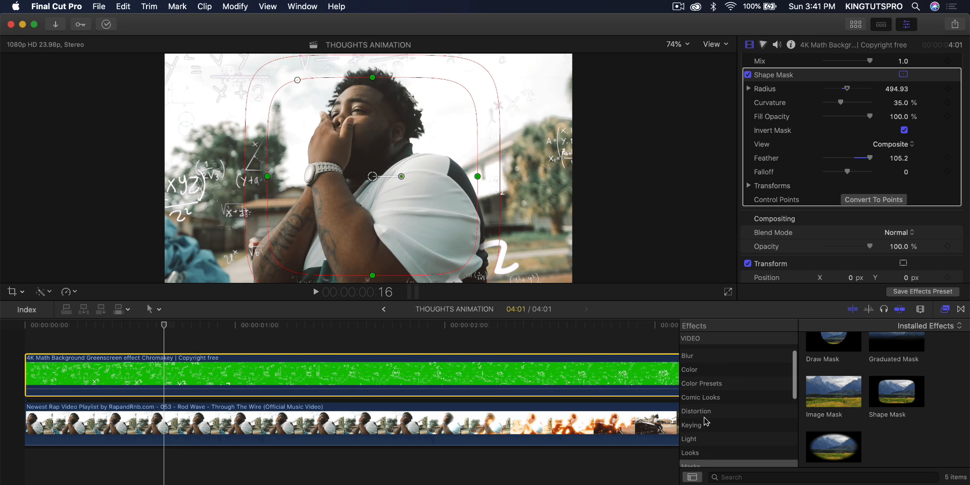
{"action": "left_click", "coordinate": [698, 439]}
{"action": "scroll", "coordinate": [820, 420], "scroll_direction": "down", "scroll_amount": 3}
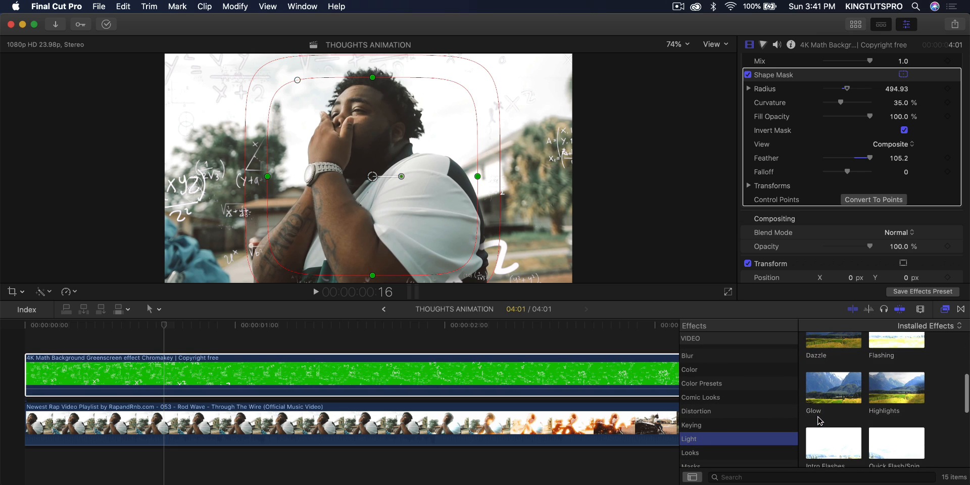
{"action": "left_click_drag", "start_coordinate": [823, 393], "coordinate": [552, 384]}
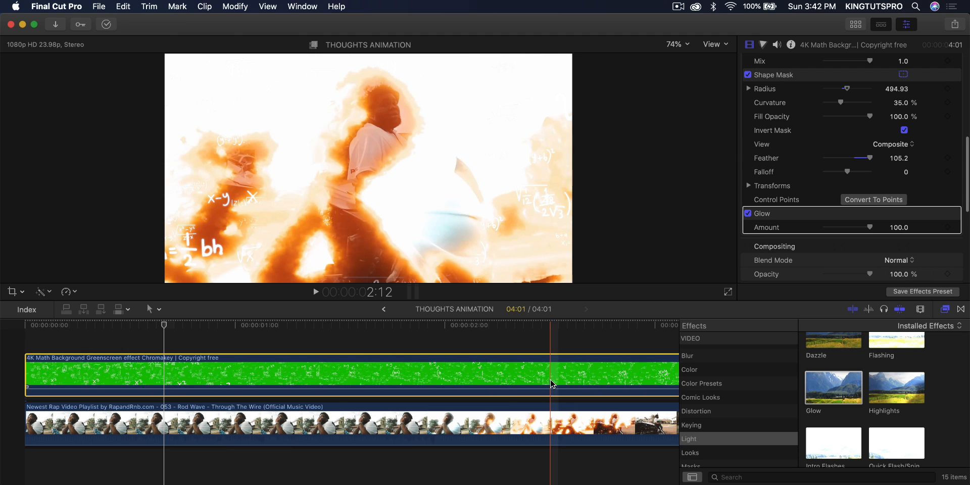
- Go to frame 14 and compare the equations with the Glow effect off and on
{"action": "left_click", "coordinate": [167, 360]}
{"action": "key", "text": "Left"}
{"action": "key", "text": "Left"}
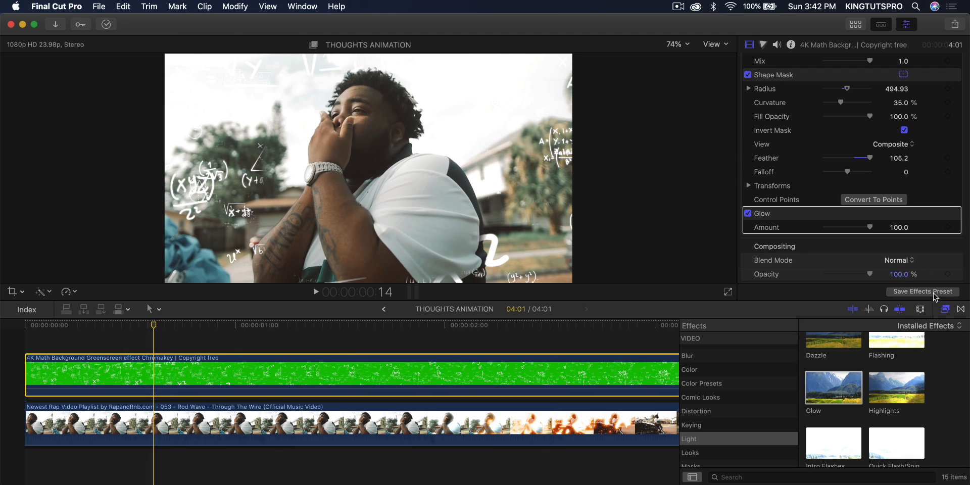
{"action": "left_click", "coordinate": [749, 213]}
{"action": "left_click", "coordinate": [748, 213]}
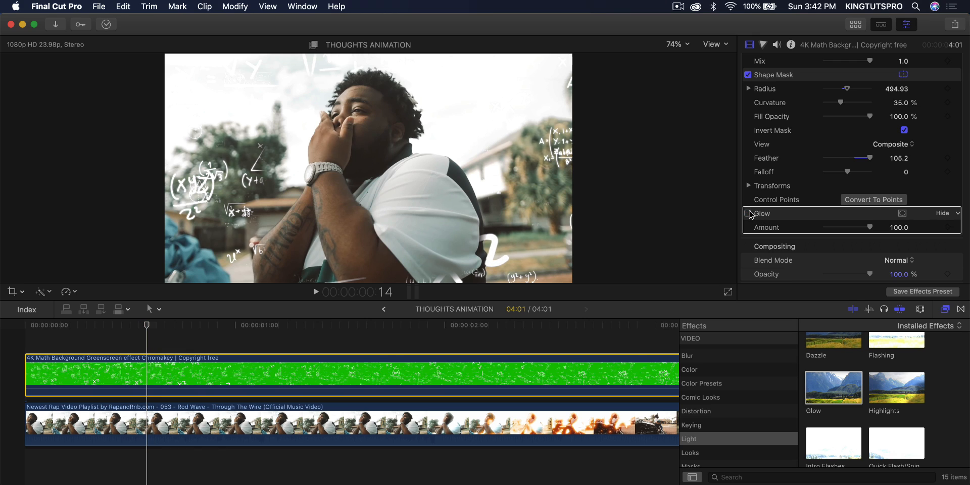
{"action": "left_click", "coordinate": [749, 212]}
{"action": "left_click", "coordinate": [749, 213]}
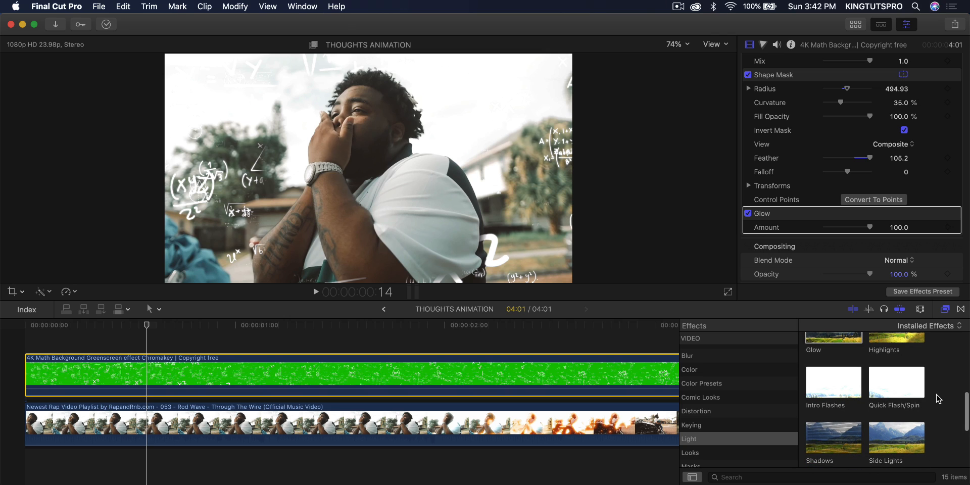
- Apply the Streaks effect from the Light category to the math clip
{"action": "scroll", "coordinate": [935, 397], "scroll_direction": "down", "scroll_amount": 6}
{"action": "left_click", "coordinate": [916, 386]}
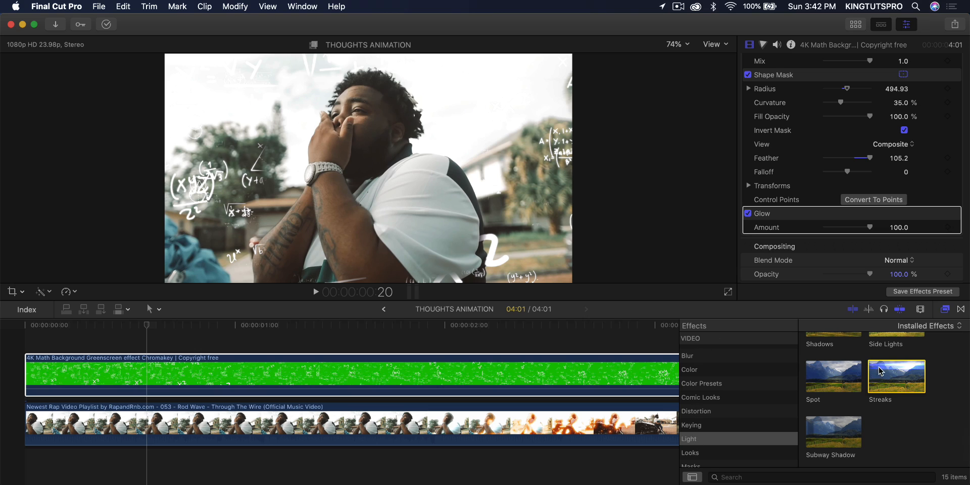
{"action": "left_click_drag", "start_coordinate": [897, 383], "coordinate": [585, 382]}
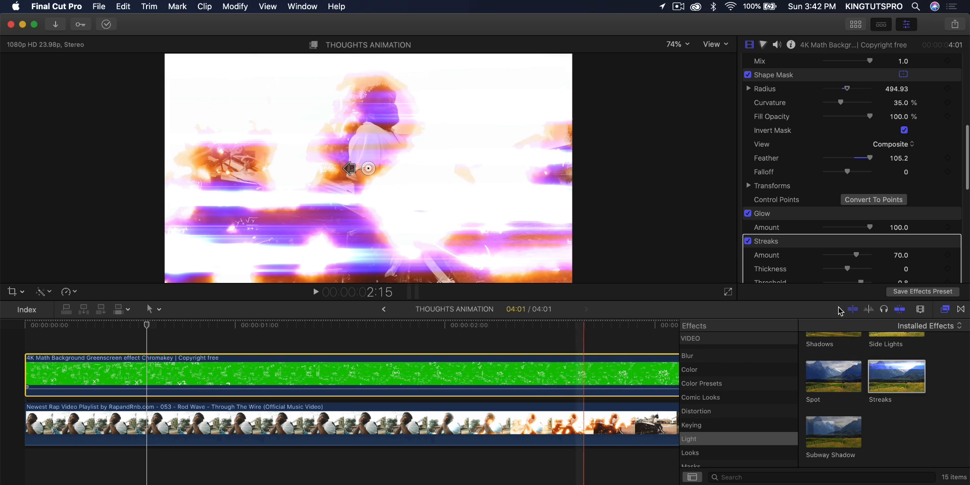
{"action": "left_click", "coordinate": [946, 310]}
- Set the Streaks amount to about 31.4 while viewing frame 8
{"action": "left_click_drag", "start_coordinate": [146, 326], "coordinate": [95, 328]}
{"action": "scroll", "coordinate": [890, 211], "scroll_direction": "down", "scroll_amount": 5}
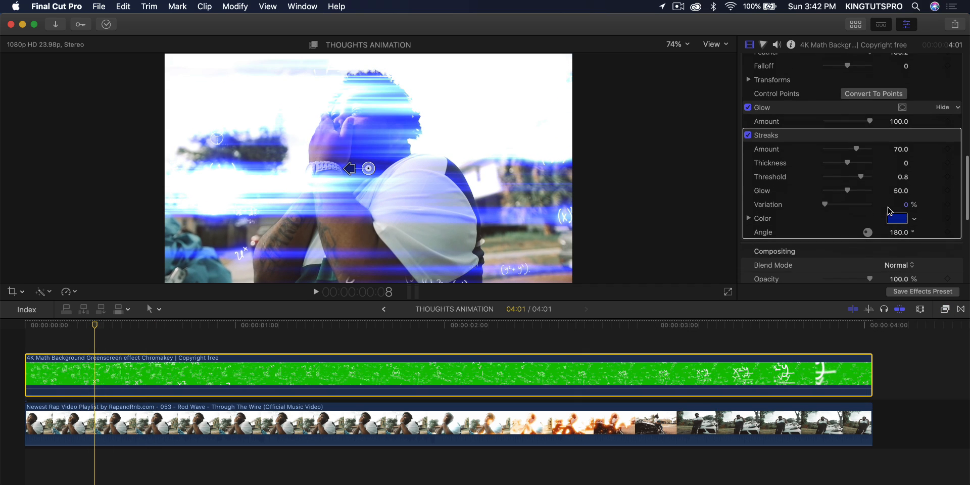
{"action": "scroll", "coordinate": [808, 156], "scroll_direction": "up", "scroll_amount": 1}
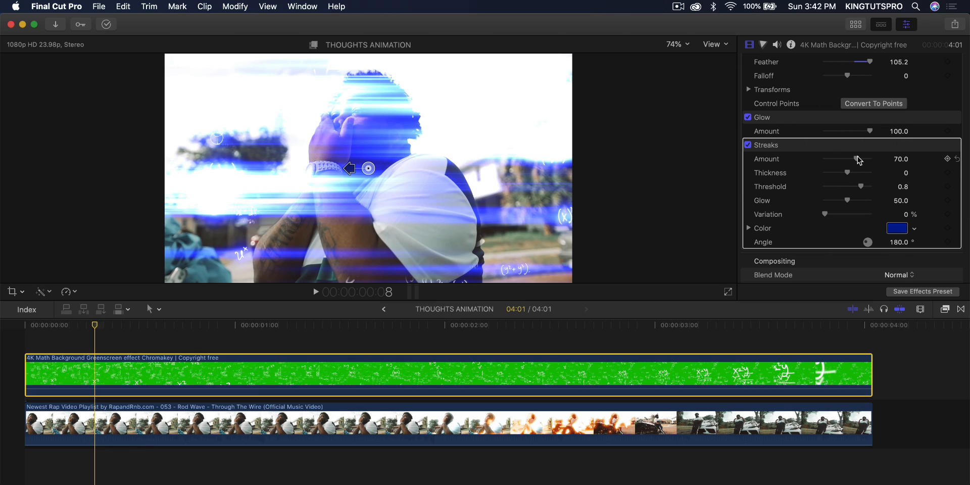
{"action": "left_click_drag", "start_coordinate": [856, 158], "coordinate": [838, 158]}
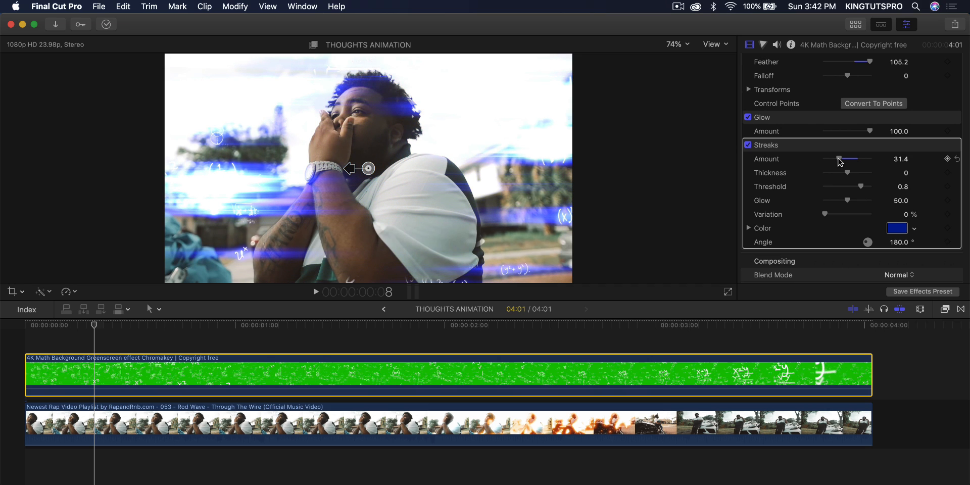
- Change the Streaks color to a slightly darkened orange using the color wheel
{"action": "left_click", "coordinate": [893, 232]}
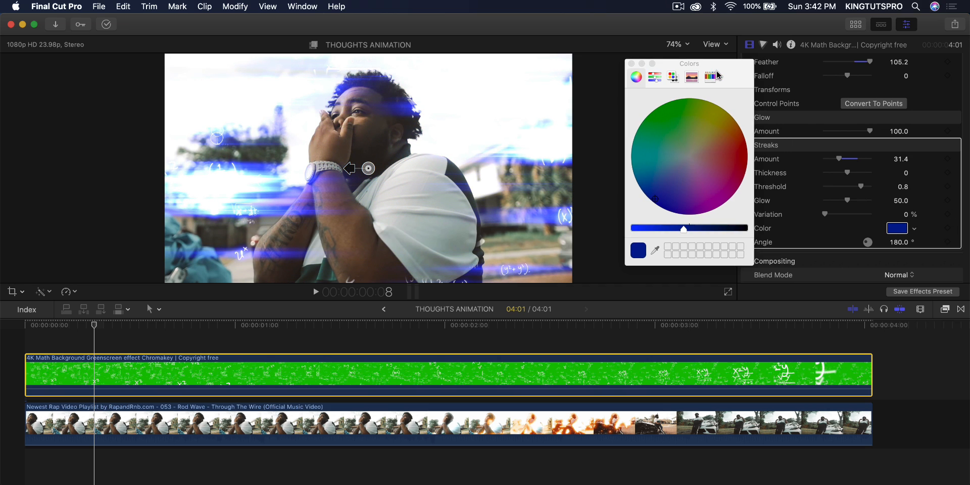
{"action": "left_click_drag", "start_coordinate": [728, 78], "coordinate": [690, 77]}
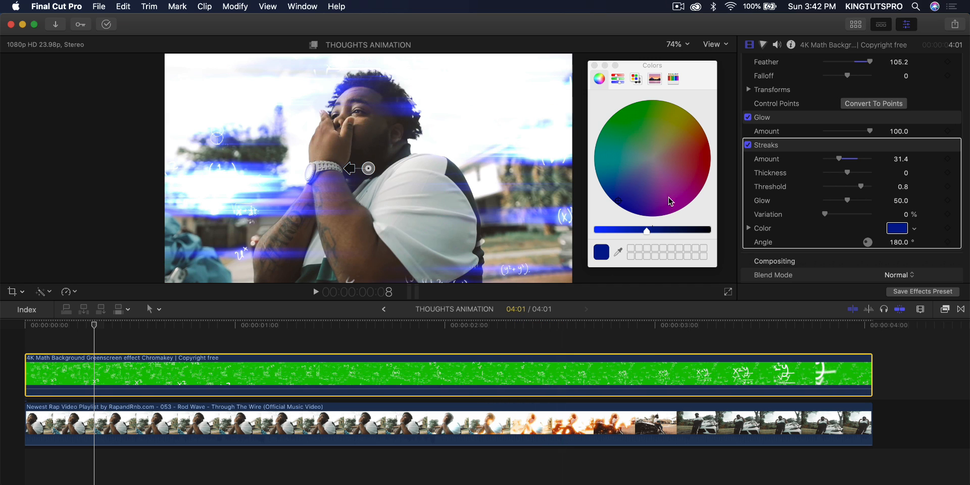
{"action": "mouse_move", "coordinate": [634, 202]}
{"action": "left_mouse_down"}
{"action": "mouse_move", "coordinate": [697, 126]}
{"action": "mouse_move", "coordinate": [702, 134]}
{"action": "mouse_move", "coordinate": [696, 129]}
{"action": "left_mouse_up"}
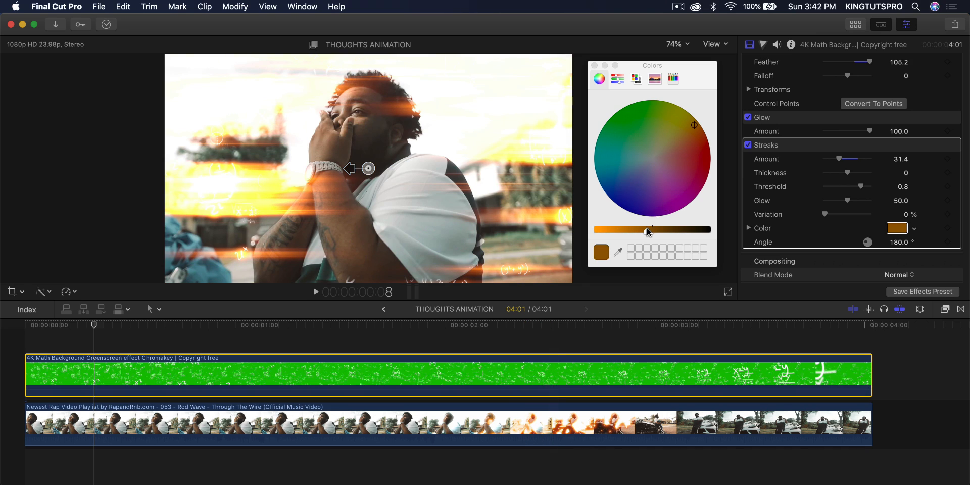
{"action": "mouse_move", "coordinate": [649, 232]}
{"action": "left_mouse_down"}
{"action": "mouse_move", "coordinate": [630, 232]}
{"action": "mouse_move", "coordinate": [662, 231]}
{"action": "mouse_move", "coordinate": [652, 231]}
{"action": "left_mouse_up"}
{"action": "left_click", "coordinate": [594, 65]}
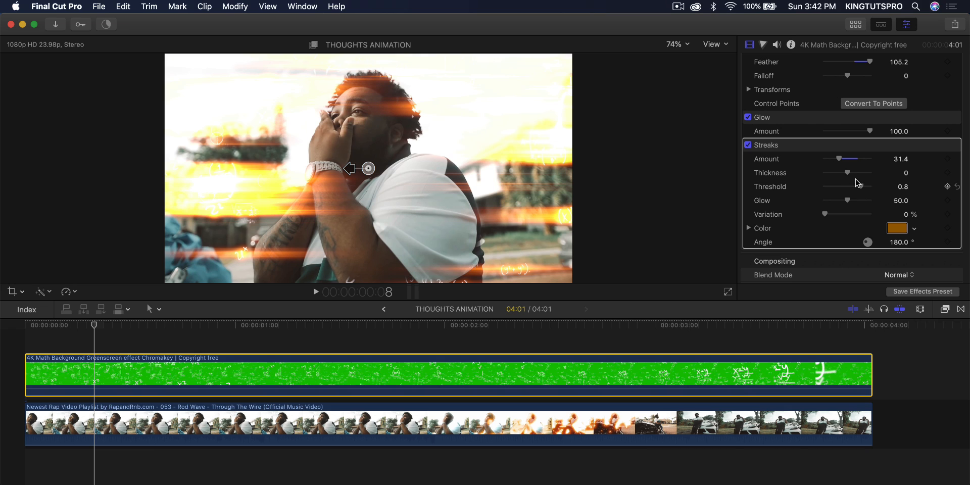
- Set Streaks amount to 25.26, thickness to -0.69, threshold to 0.31 and glow to 20.23, and compare with the Glow effect off
{"action": "mouse_move", "coordinate": [849, 174]}
{"action": "left_mouse_down"}
{"action": "mouse_move", "coordinate": [847, 189]}
{"action": "mouse_move", "coordinate": [860, 189]}
{"action": "left_mouse_up"}
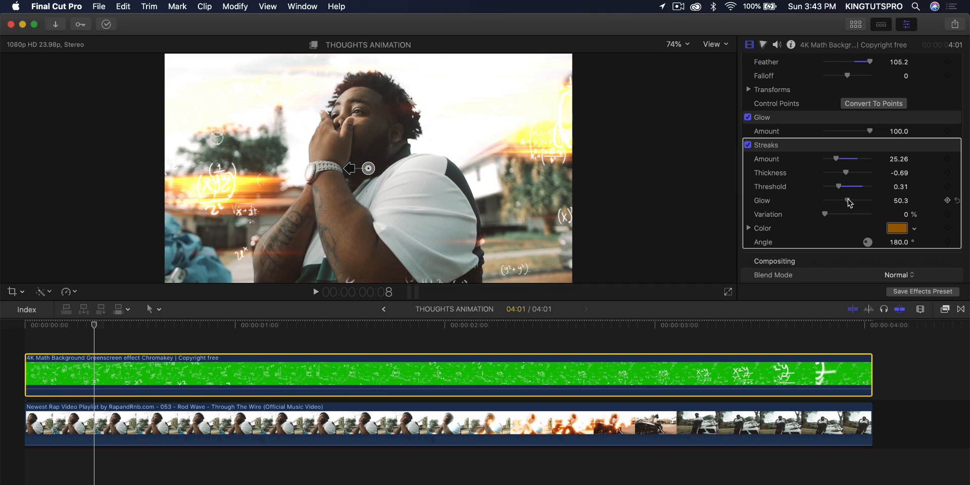
{"action": "left_click_drag", "start_coordinate": [849, 201], "coordinate": [834, 204]}
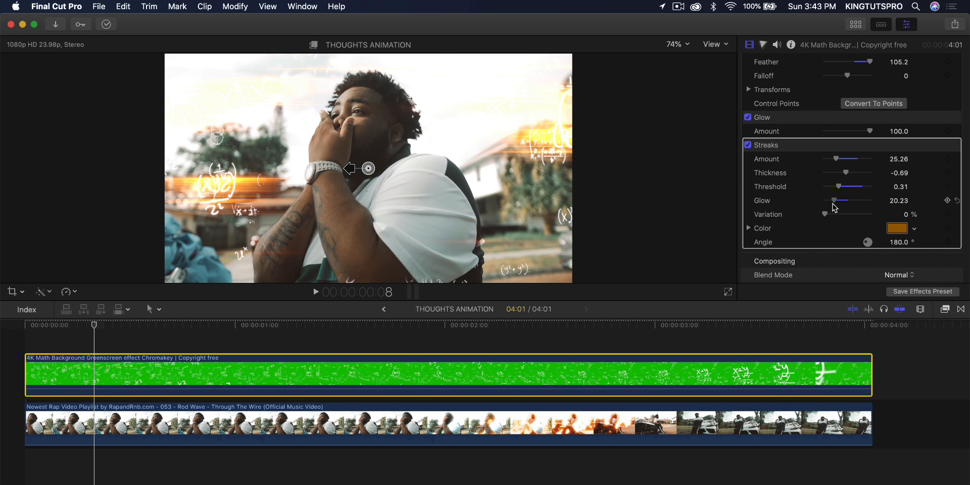
{"action": "left_click", "coordinate": [747, 117]}
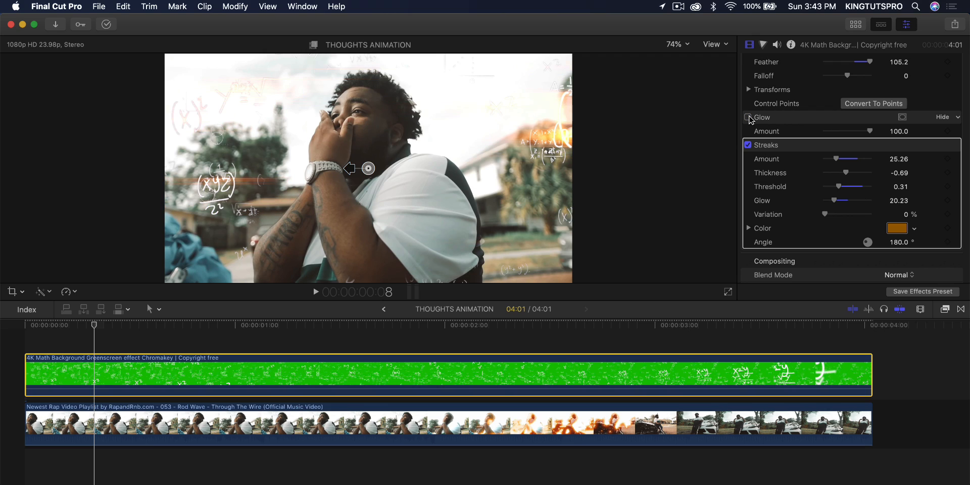
{"action": "left_click", "coordinate": [748, 117]}
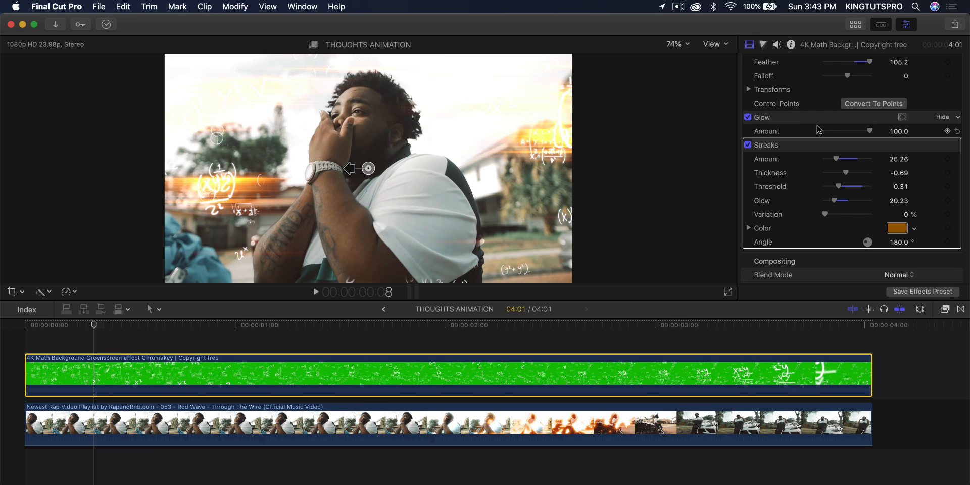
{"action": "scroll", "coordinate": [868, 230], "scroll_direction": "down", "scroll_amount": 1}
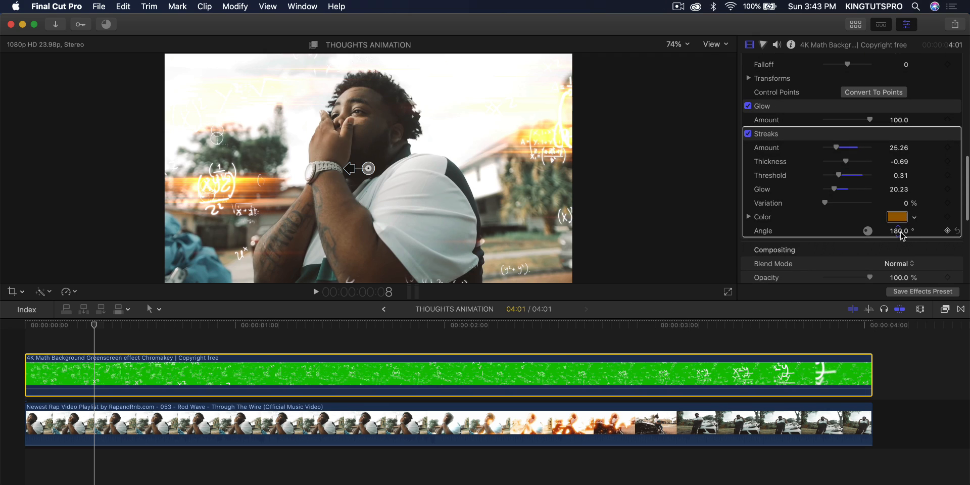
{"action": "left_click_drag", "start_coordinate": [898, 232], "coordinate": [935, 241]}
{"action": "left_click", "coordinate": [957, 231]}
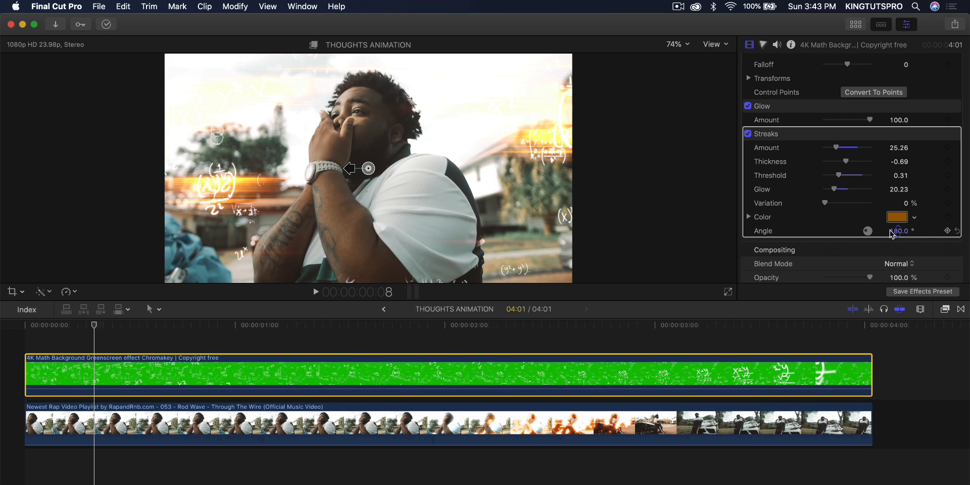
- Set the Streaks variation to about 17.93% and play back the timeline to review the effect
{"action": "key", "text": "space"}
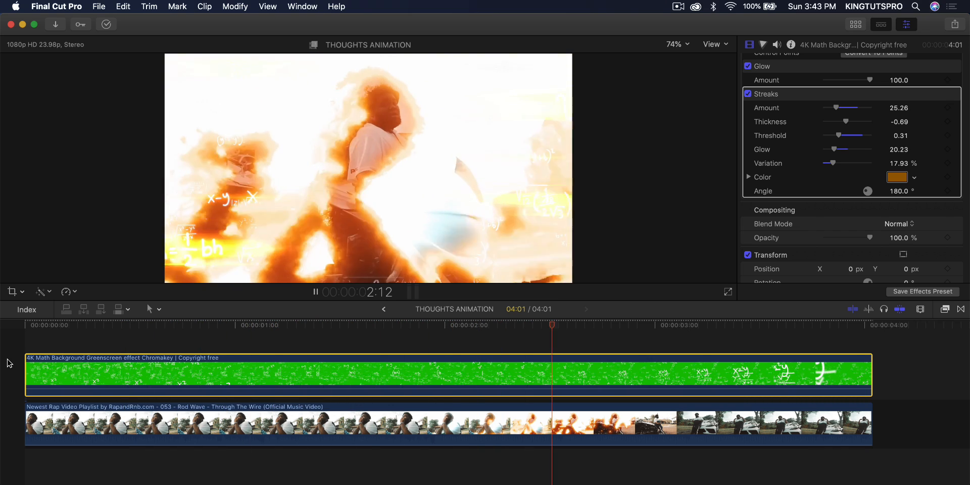
{"action": "key", "text": "space"}
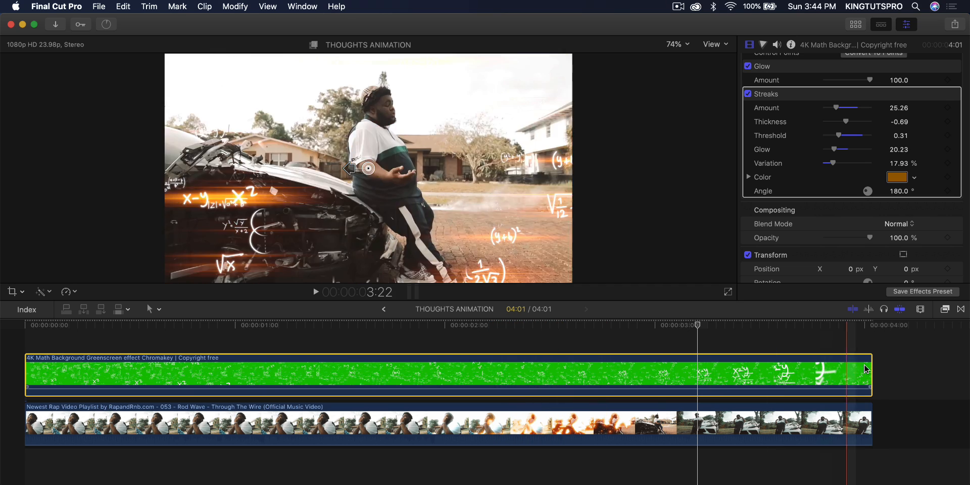
- Trim the end of the math clip to a duration of 2:11 and play the result
{"action": "left_click_drag", "start_coordinate": [869, 369], "coordinate": [540, 383]}
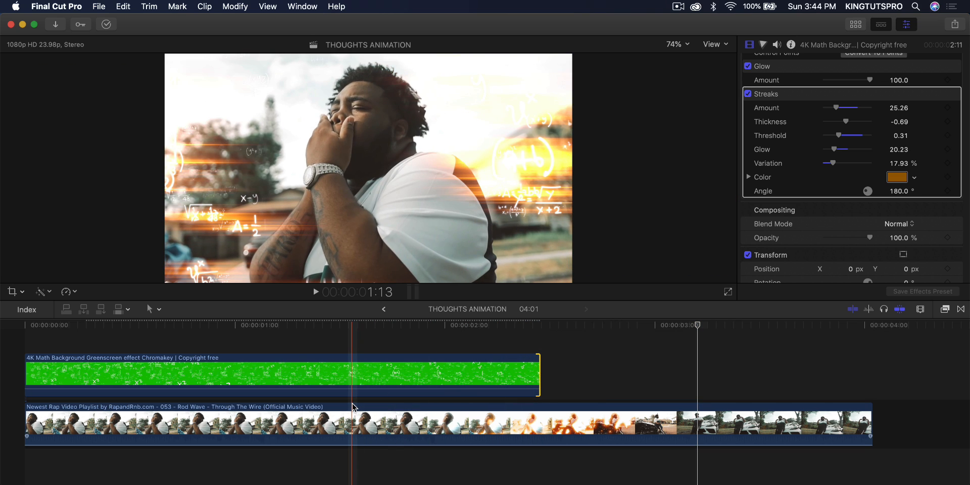
{"action": "key", "text": "space"}
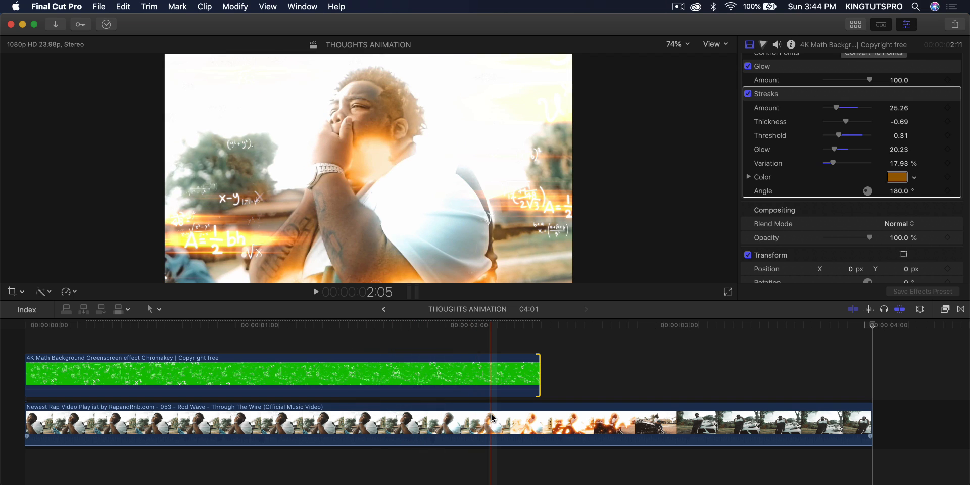
- Split the music video at 1:20 and just after the fire section, and delete the segment between the cuts
{"action": "key", "text": "b"}
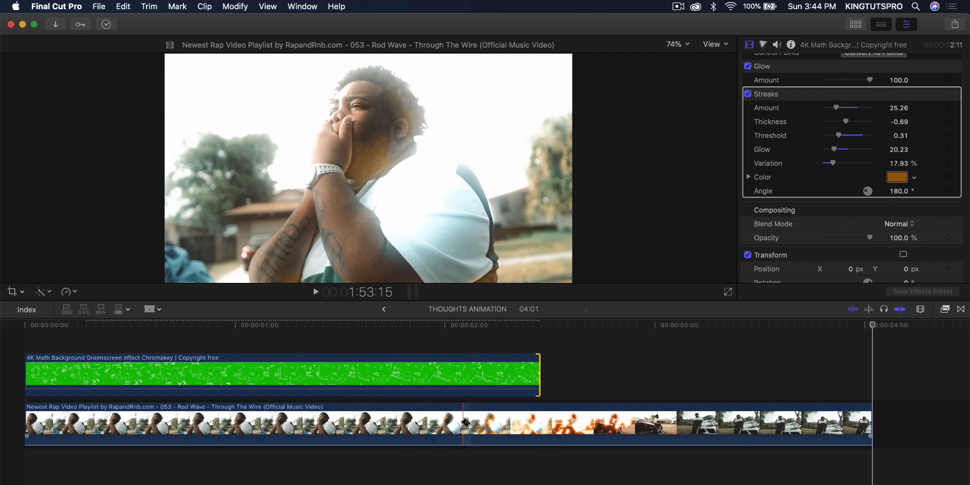
{"action": "left_click", "coordinate": [410, 428]}
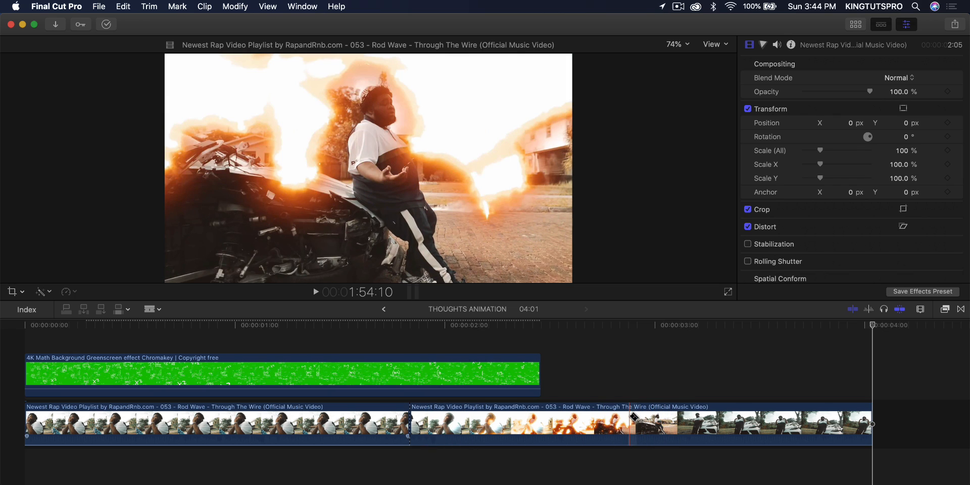
{"action": "left_click", "coordinate": [645, 424]}
{"action": "key", "text": "a"}
{"action": "left_click", "coordinate": [571, 419]}
{"action": "key", "text": "BackSpace"}
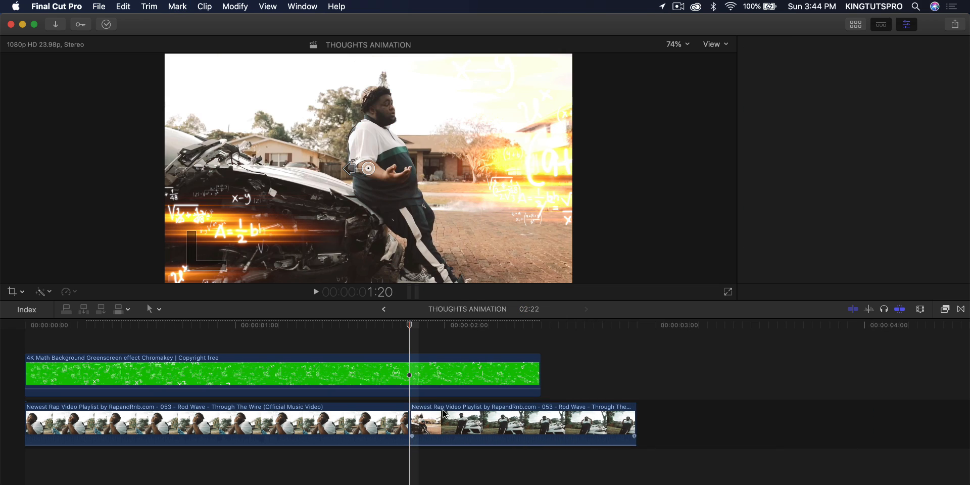
- Trim the math clip's end to the cut at 1:20 and add Cross Dissolve transitions to both of its ends
{"action": "left_click", "coordinate": [337, 376]}
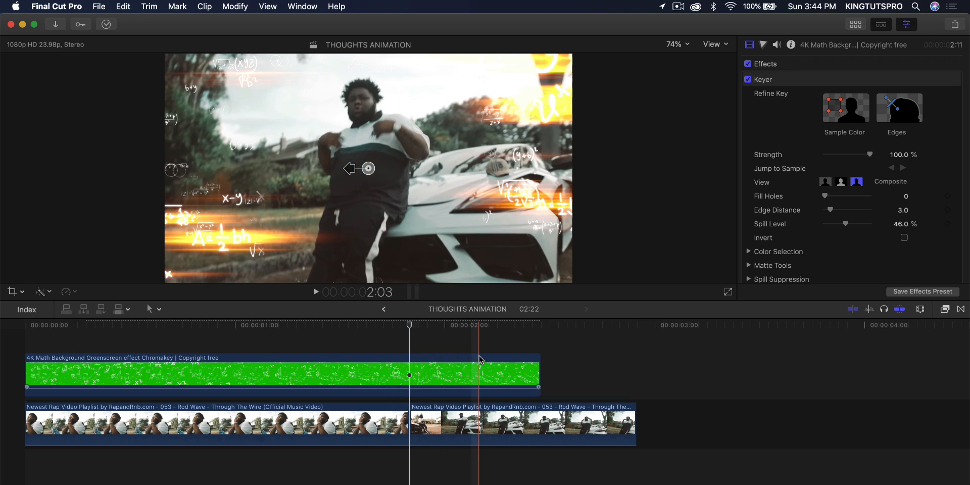
{"action": "left_click_drag", "start_coordinate": [540, 362], "coordinate": [409, 371]}
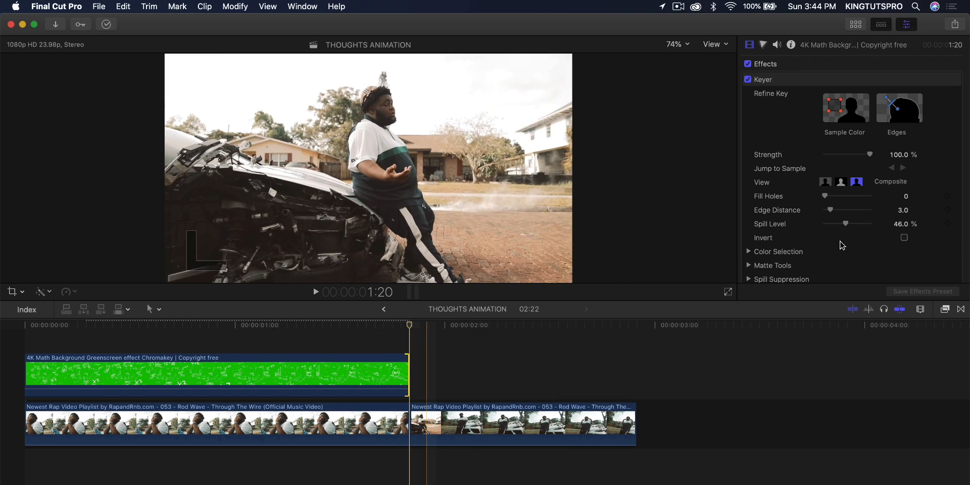
{"action": "left_click", "coordinate": [959, 309]}
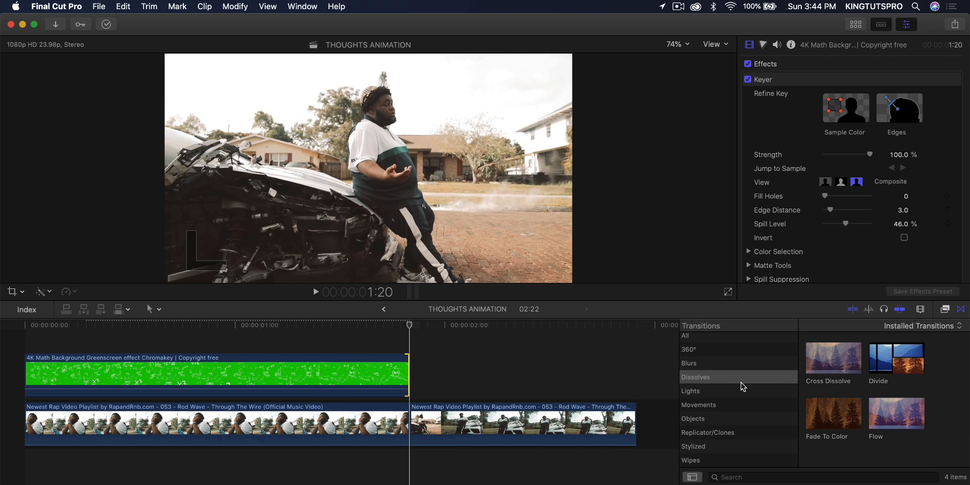
{"action": "left_click_drag", "start_coordinate": [846, 367], "coordinate": [374, 371]}
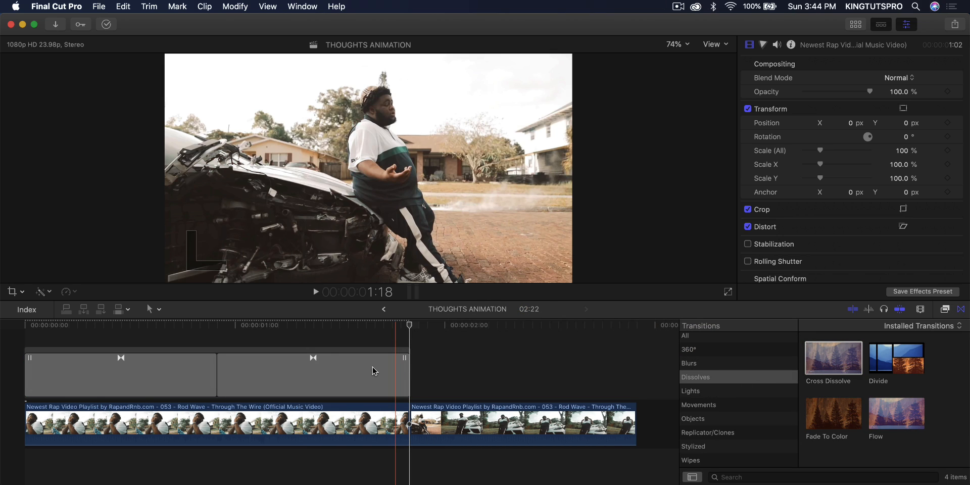
- Delete the Cross Dissolve at the math clip's start and set the one at its end to 11 frames
{"action": "left_click", "coordinate": [214, 369]}
{"action": "key", "text": "Delete"}
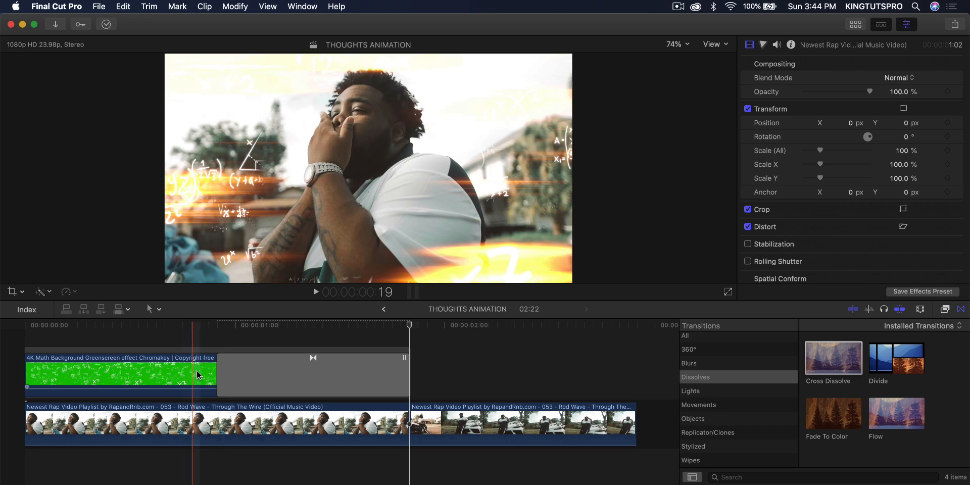
{"action": "left_click_drag", "start_coordinate": [218, 369], "coordinate": [314, 369]}
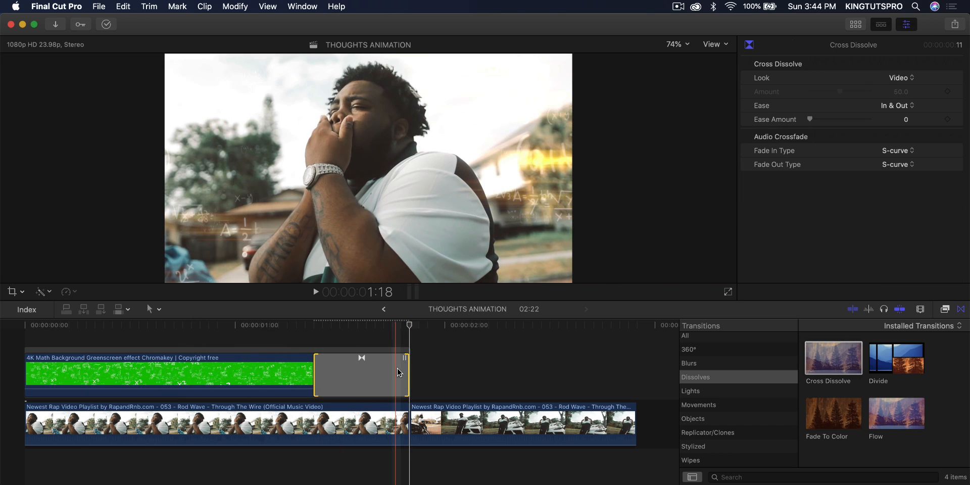
- Extend the math clip's end past the music video cut to a duration of 2:01 and play back the result
{"action": "left_click_drag", "start_coordinate": [405, 358], "coordinate": [449, 358]}
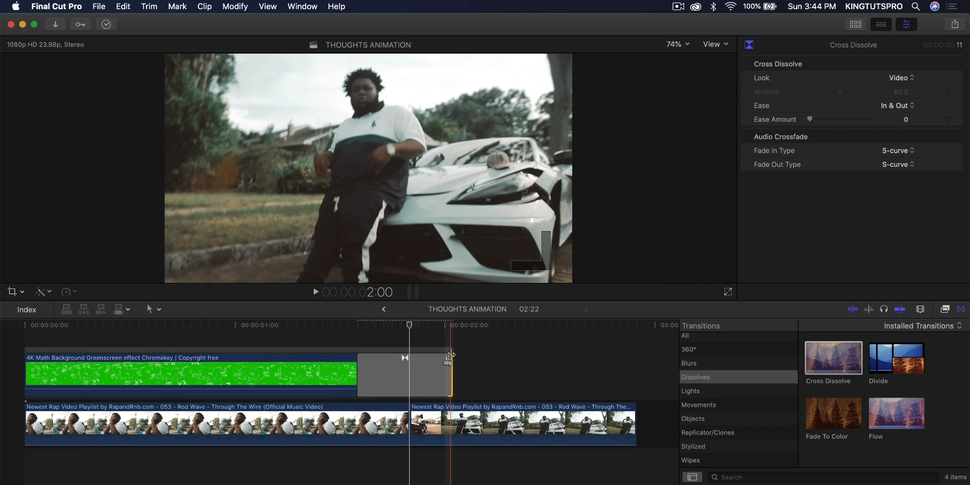
{"action": "key", "text": "space"}
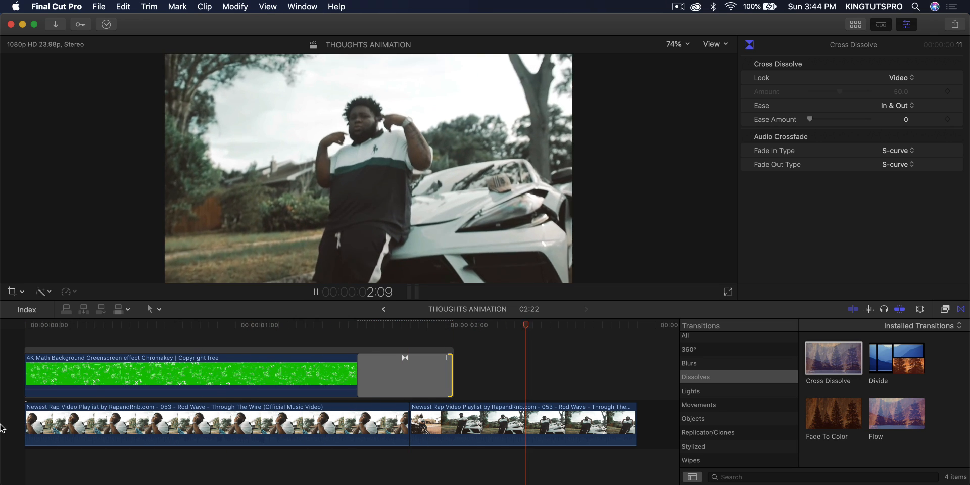
{"action": "key", "text": "space"}
{"action": "key", "text": "space"}
{"action": "key", "text": "space"}
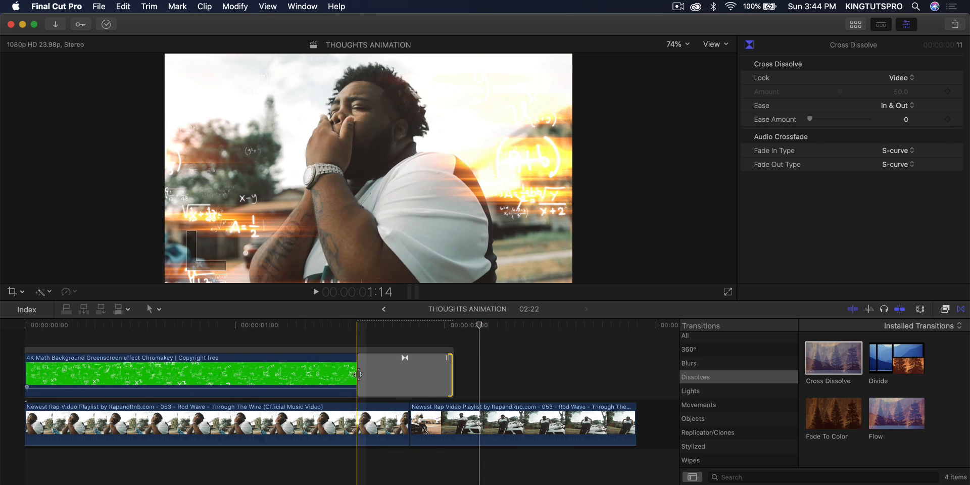
- Lengthen the Cross Dissolve at the math clip's end to 20 frames and play back the fade-out
{"action": "left_click_drag", "start_coordinate": [358, 374], "coordinate": [251, 366]}
{"action": "key", "text": "space"}
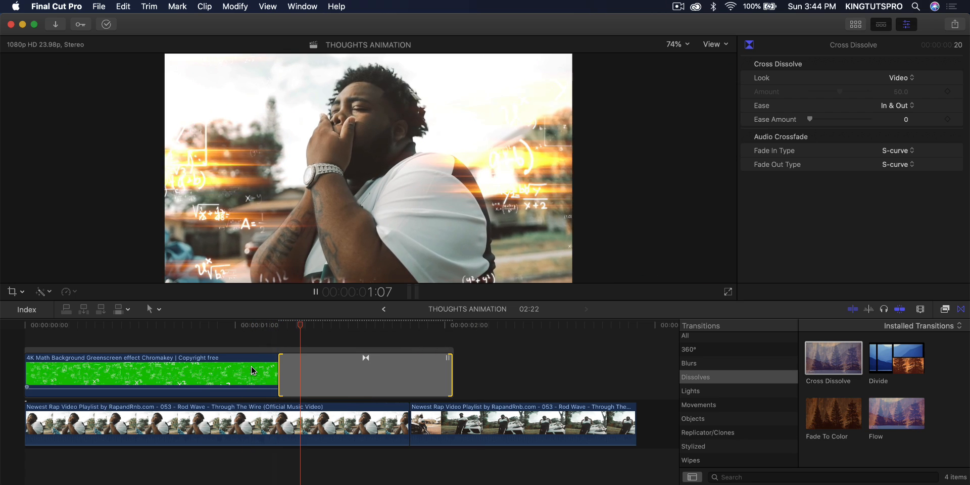
{"action": "key", "text": "space"}
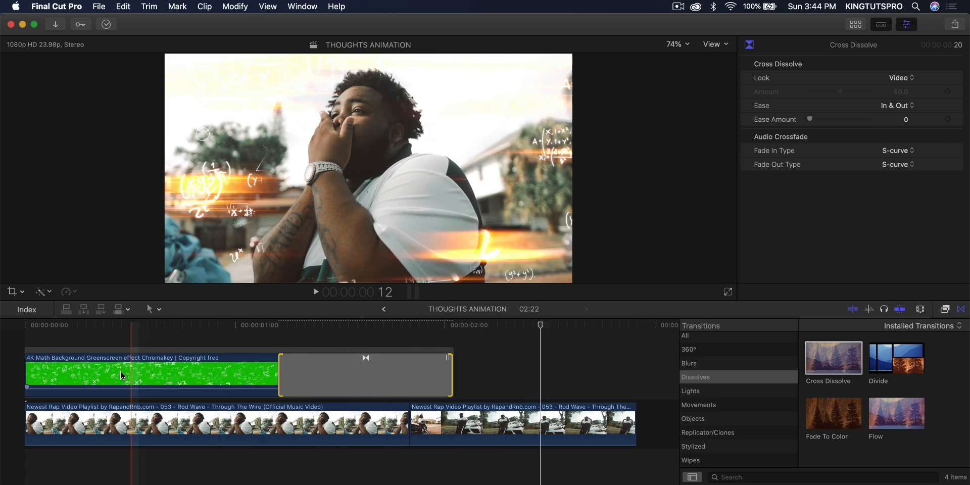
{"action": "key", "text": "space"}
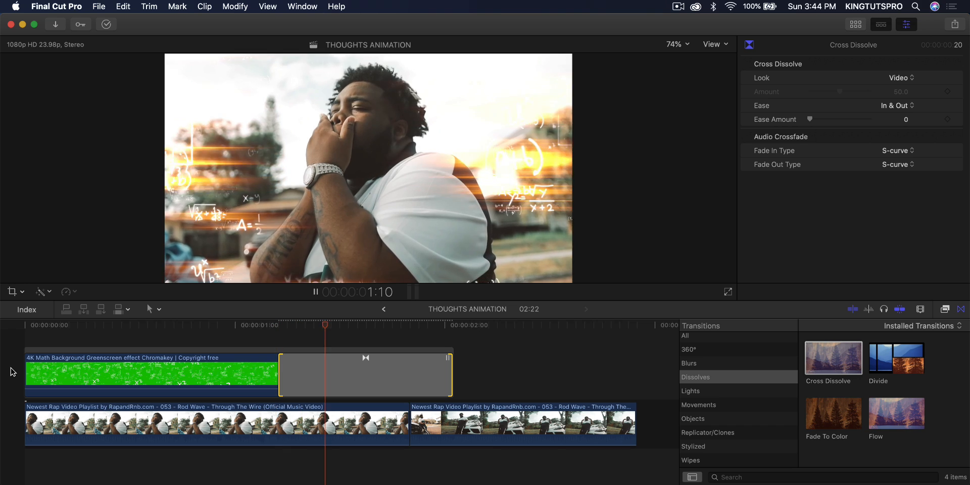
- Hide the transitions browser and play the timeline from the start to review the whole animation
{"action": "left_click", "coordinate": [959, 310]}
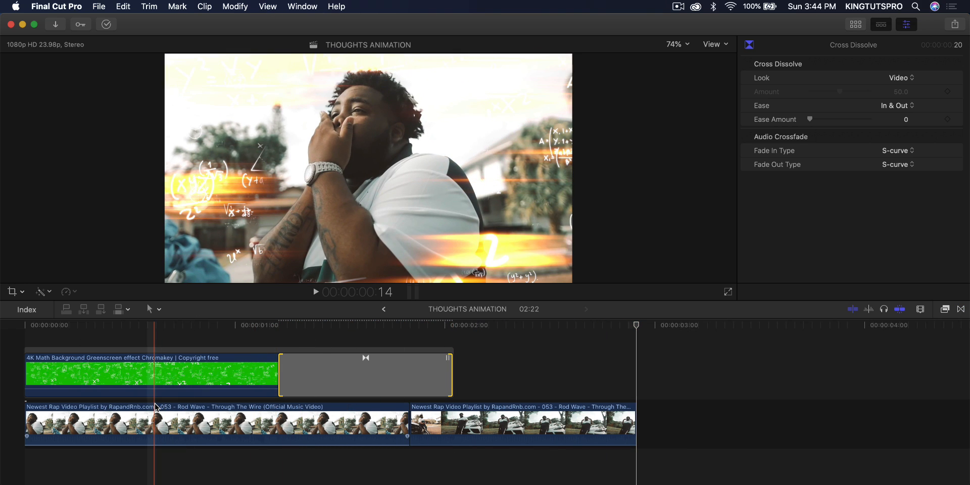
{"action": "key", "text": "super+equal"}
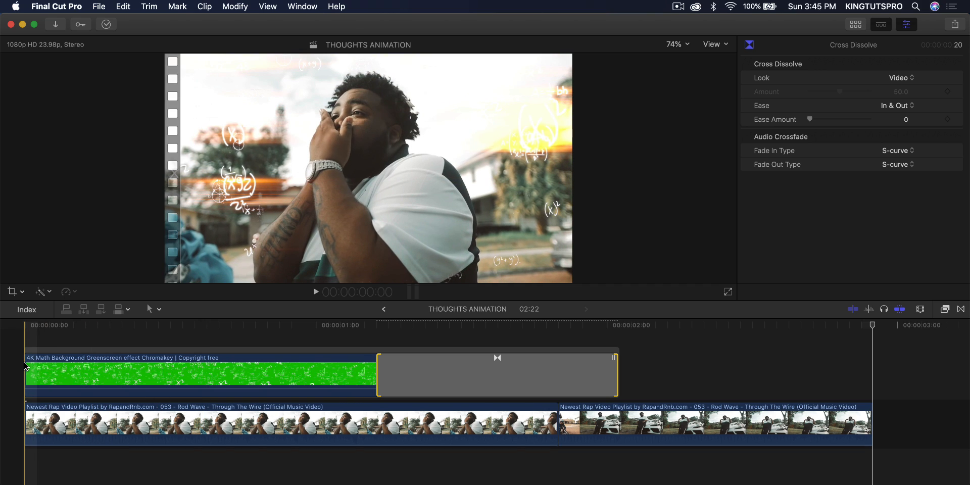
{"action": "key", "text": "space"}
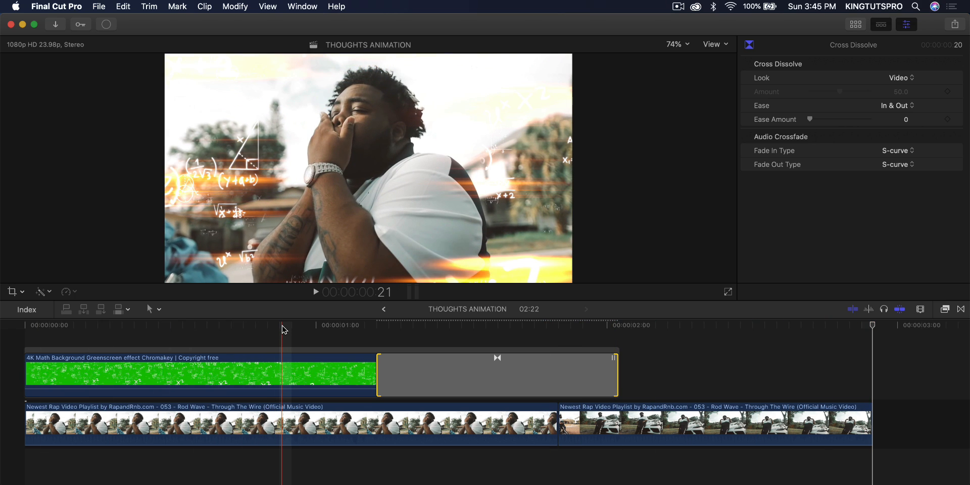
- Compare the footage without and with the math overlay by disabling the math clip, playing back, re-enabling it and playing again
{"action": "left_click", "coordinate": [187, 372]}
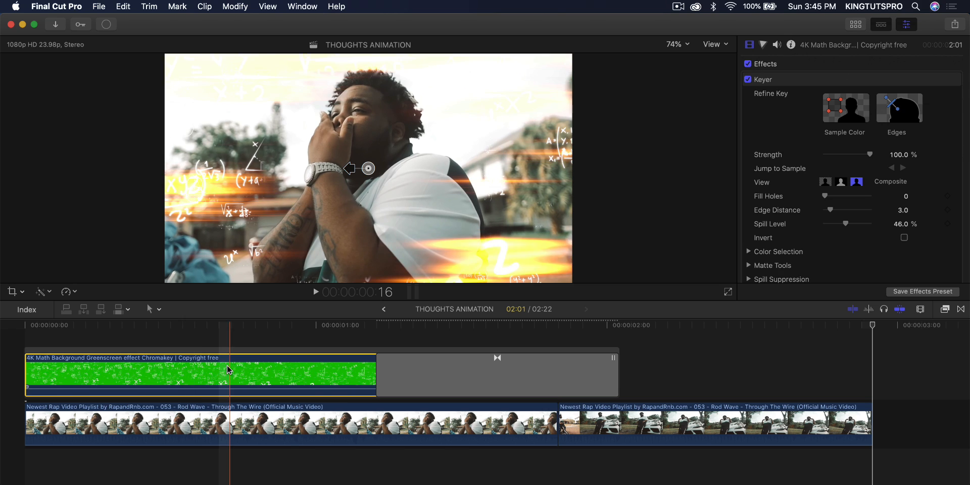
{"action": "key", "text": "v"}
{"action": "key", "text": "space"}
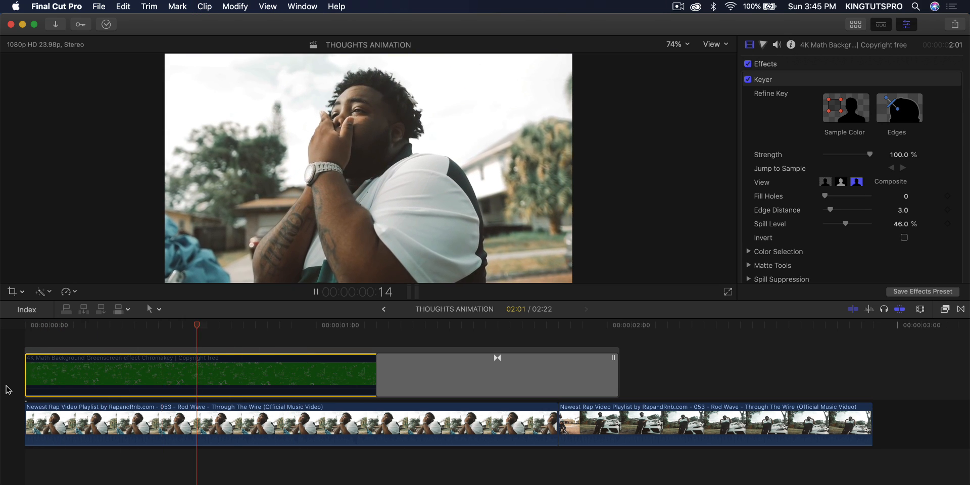
{"action": "key", "text": "space"}
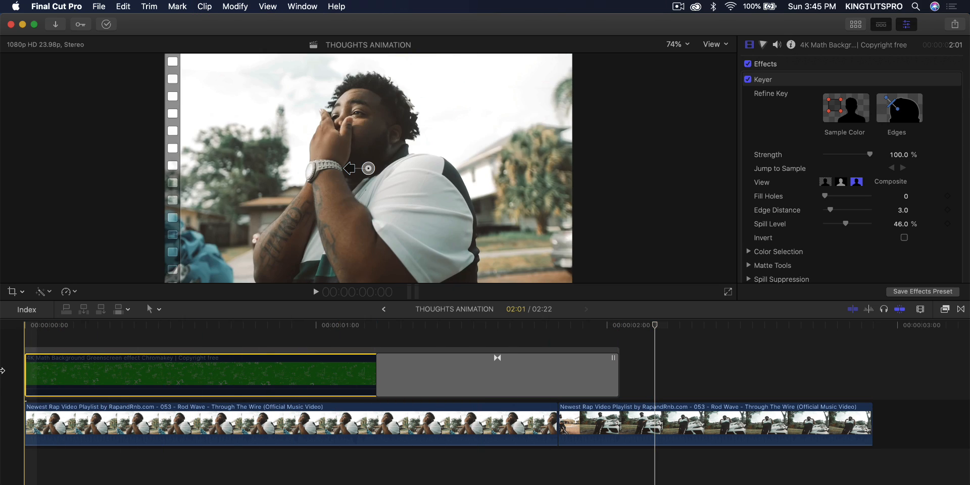
{"action": "key", "text": "v"}
{"action": "key", "text": "space"}
{"action": "key", "text": "space"}
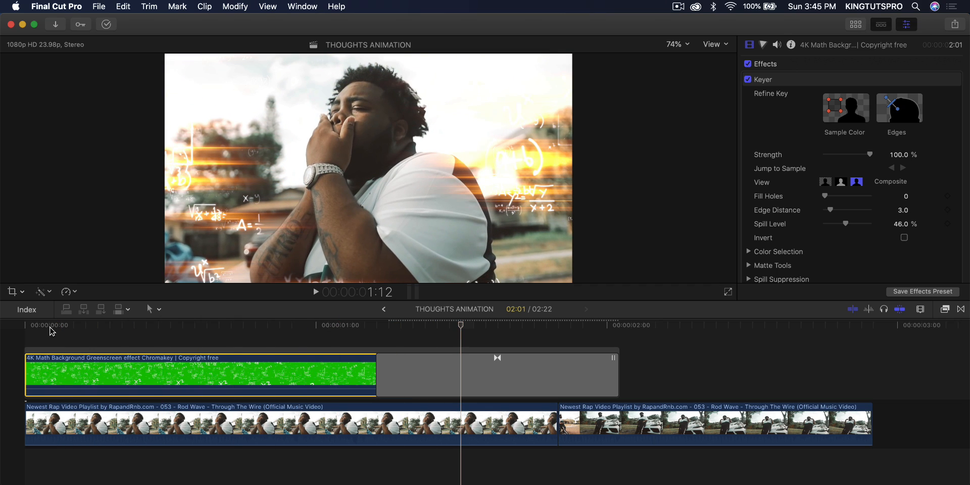